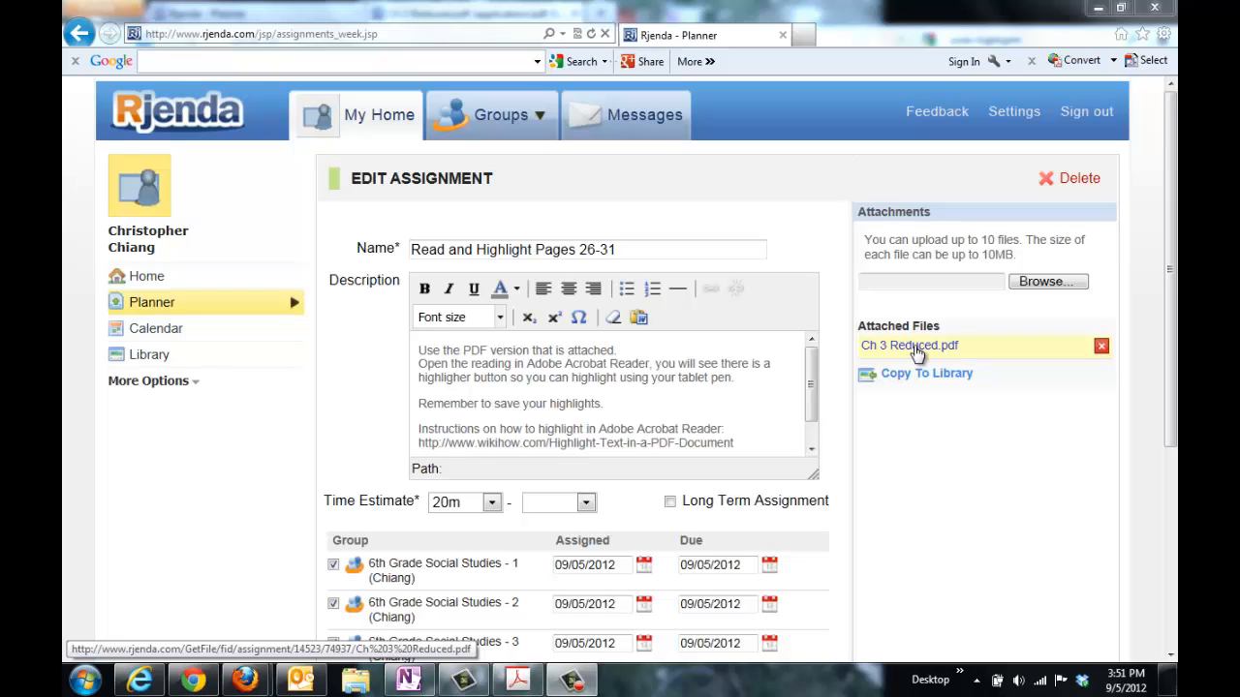
- Save the attached Ch 3 Reduced.pdf to the Social Studies folder in My Documents, replacing the existing copy, and dismiss the download notification
left_click(916, 352)
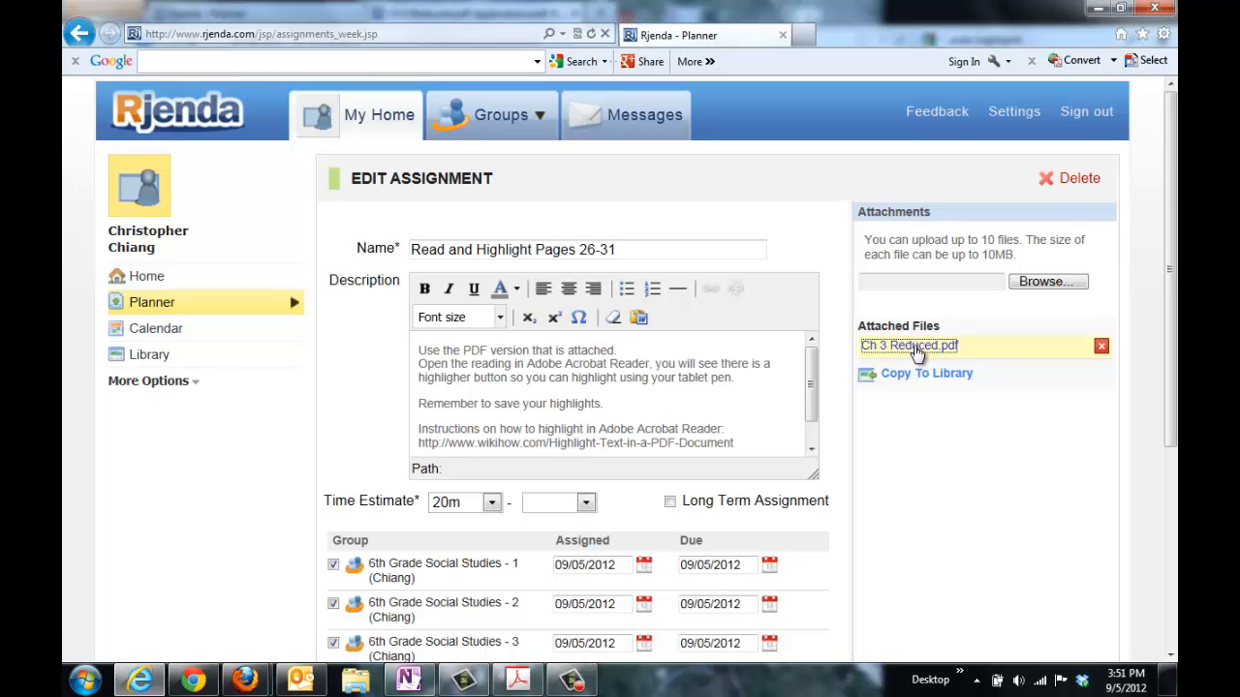
right_click(916, 352)
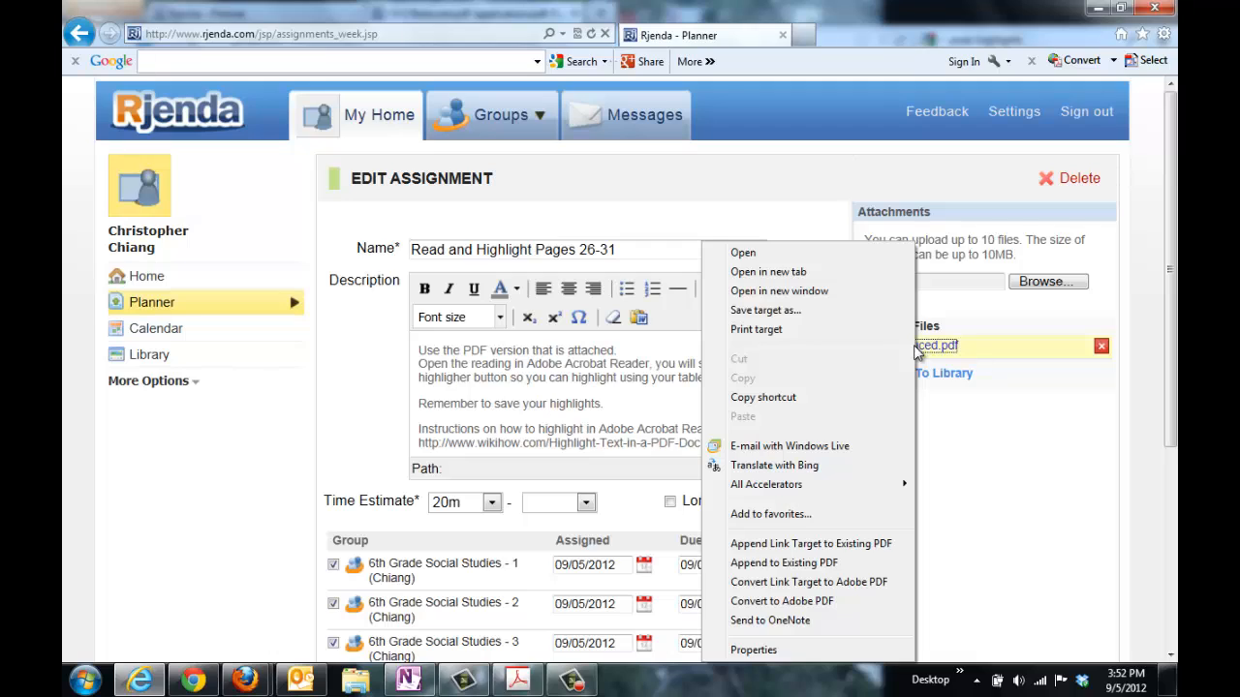
left_click(765, 310)
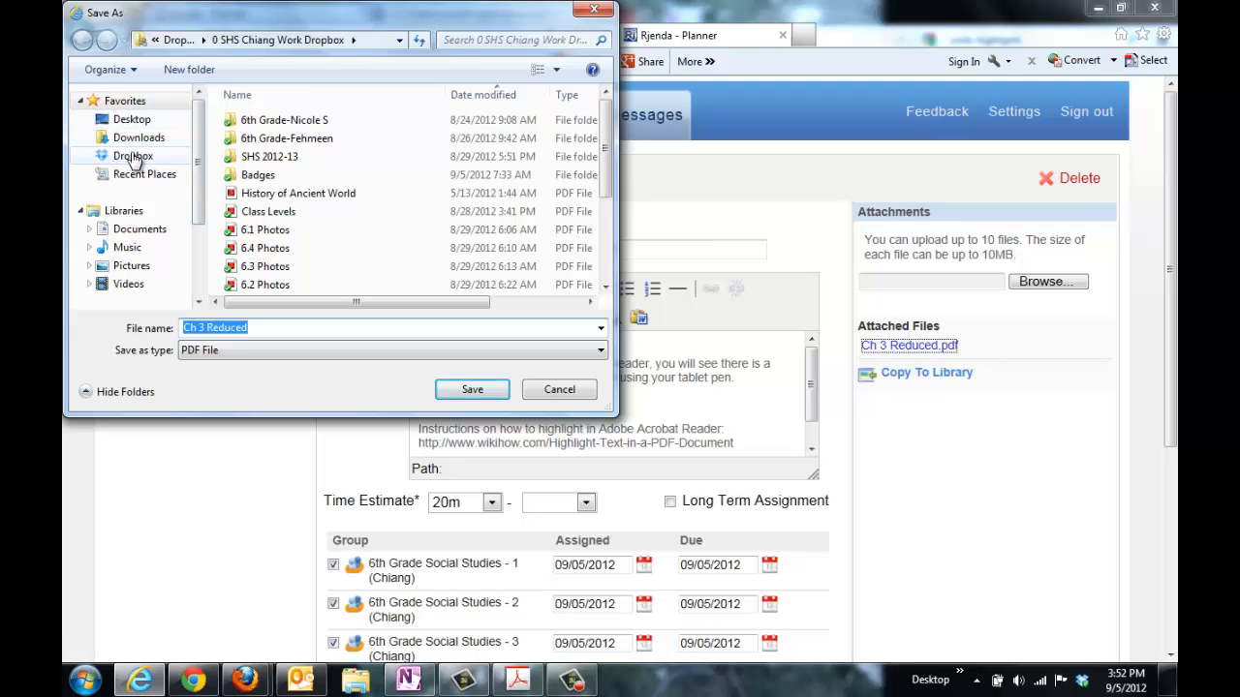
left_click(131, 120)
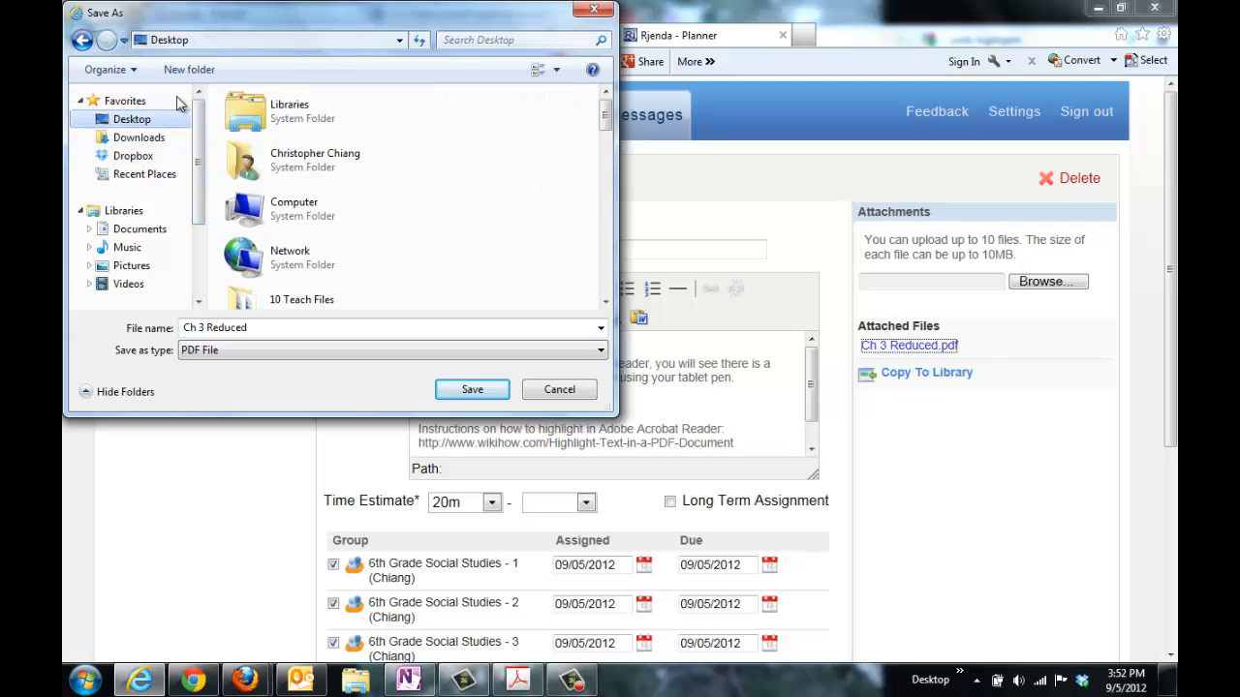
left_click(258, 166)
double_click(258, 166)
left_click(250, 175)
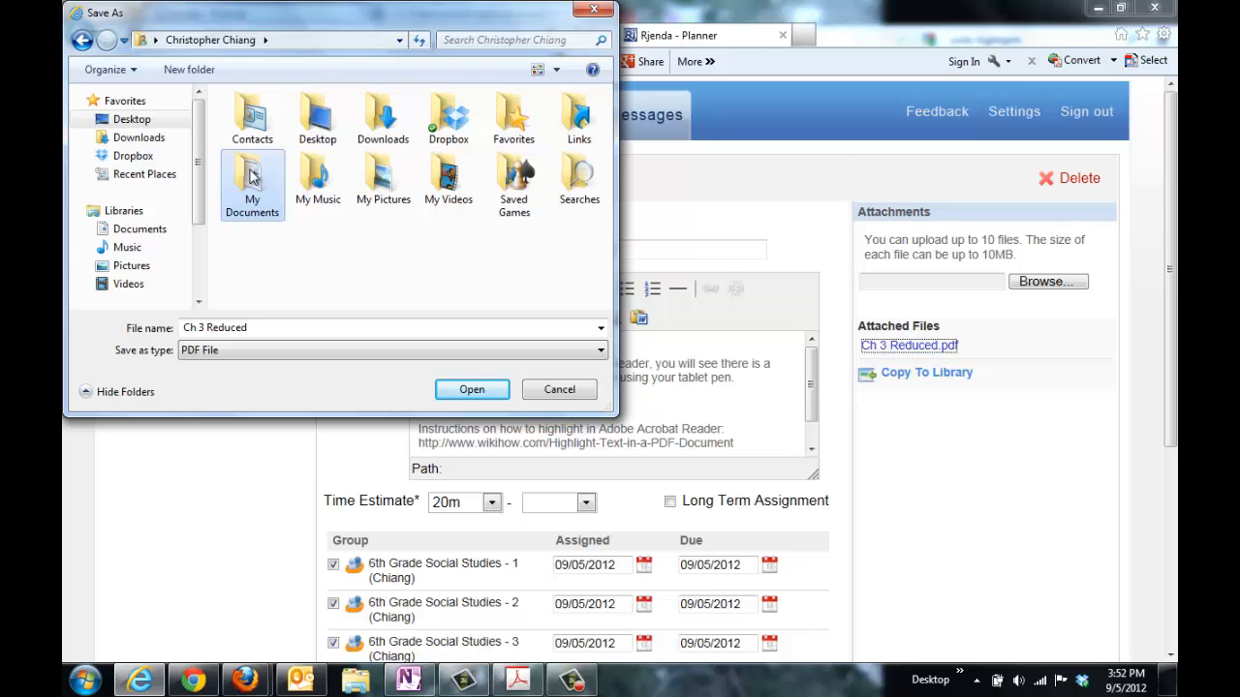
double_click(250, 174)
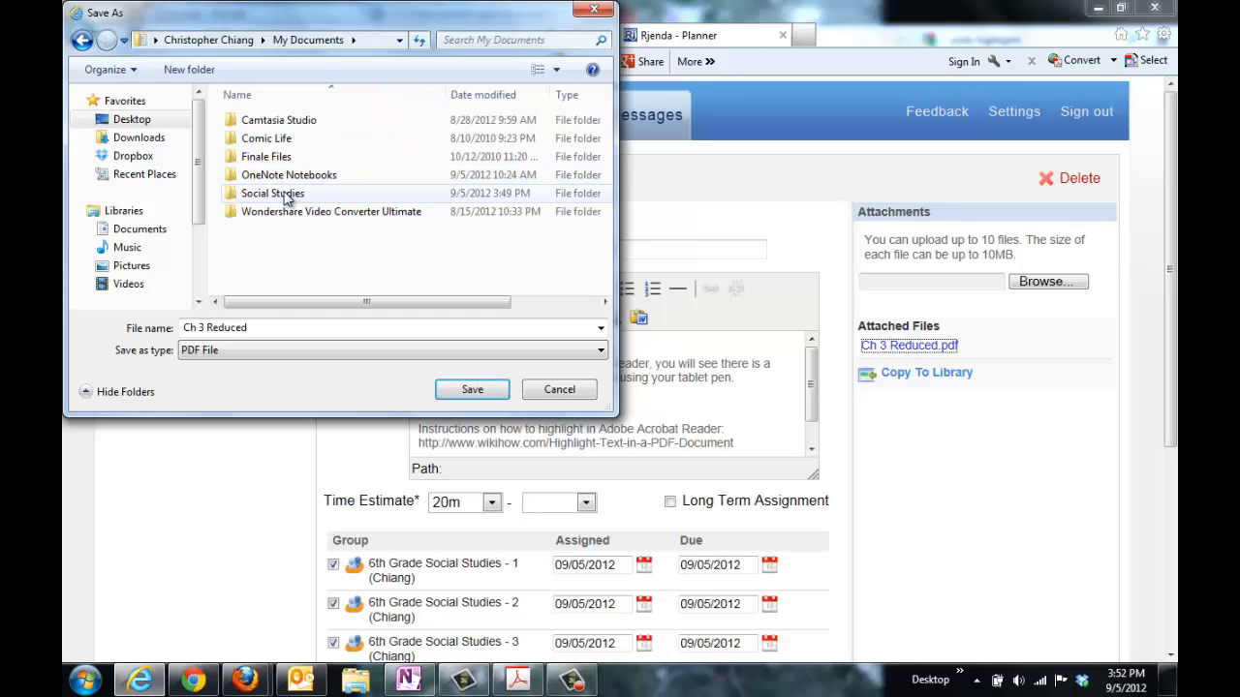
double_click(283, 196)
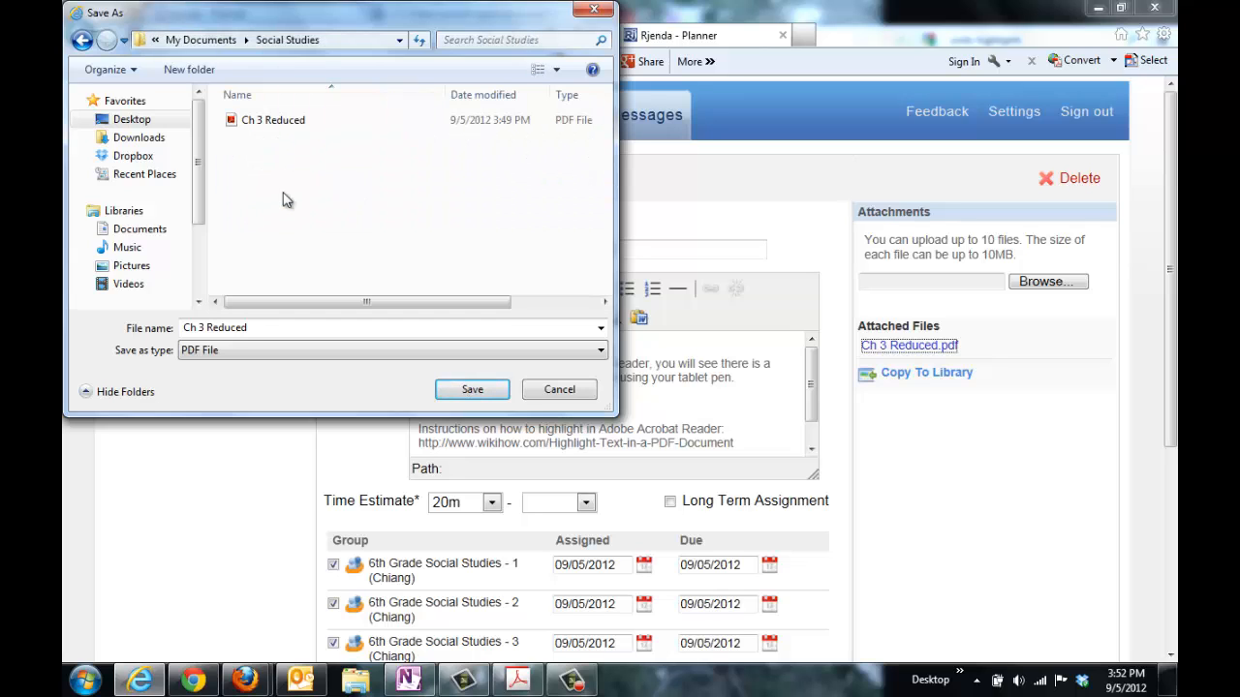
left_click(474, 392)
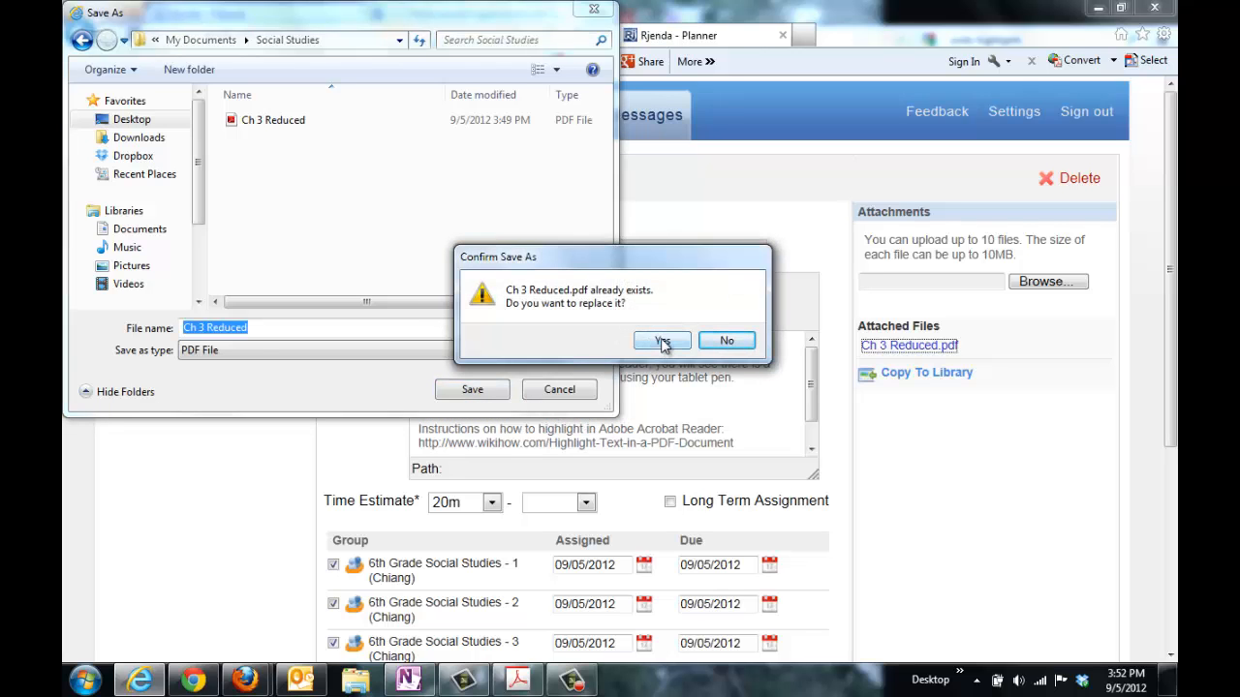
left_click(662, 342)
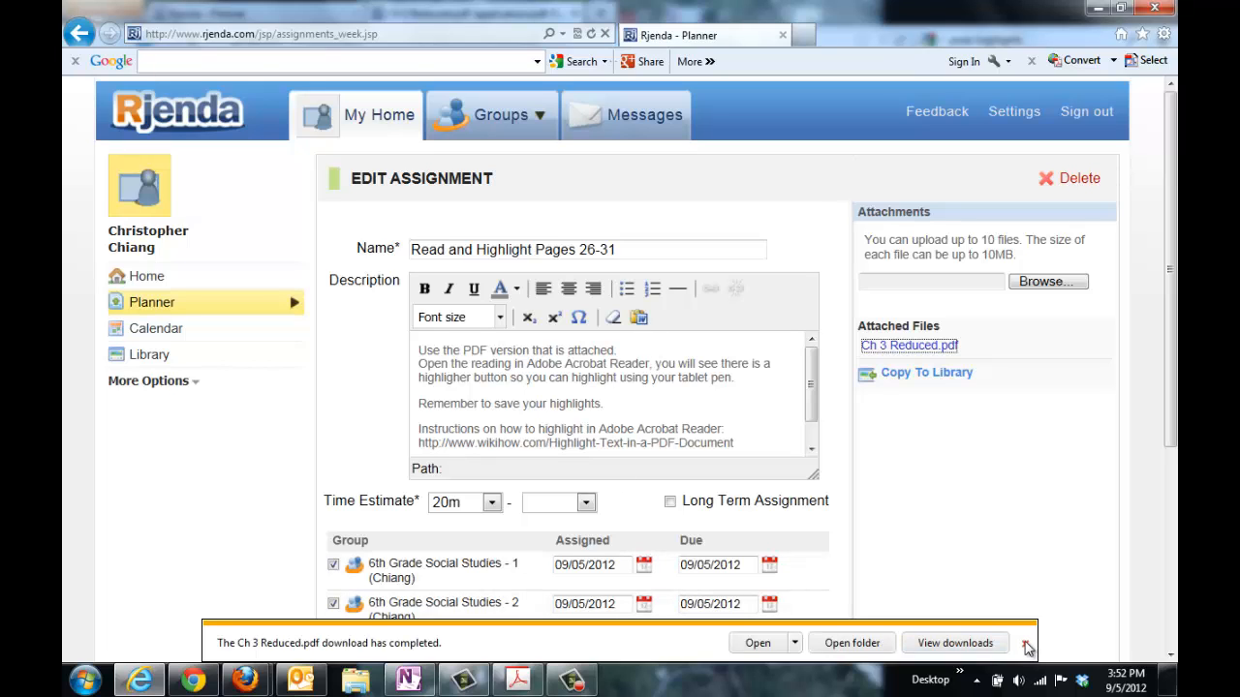
left_click(1027, 647)
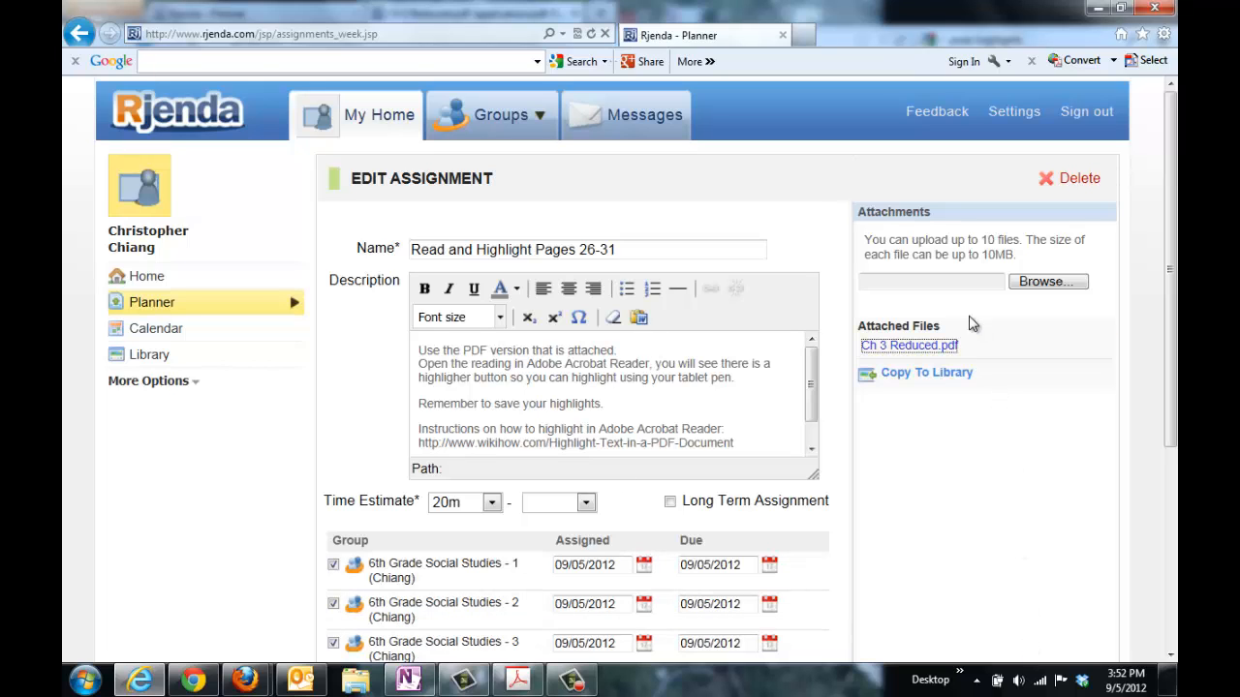
- Open the attached Ch 3 Reduced.pdf from the assignment in the browser
right_click(920, 349)
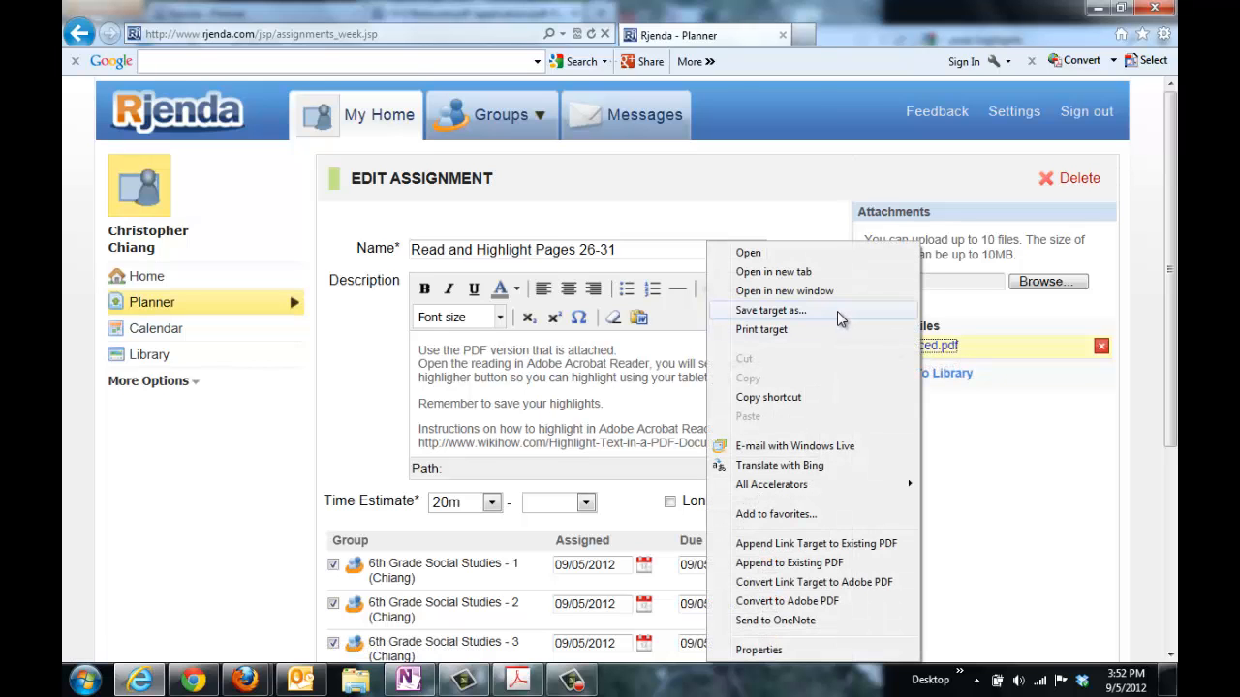
left_click(974, 424)
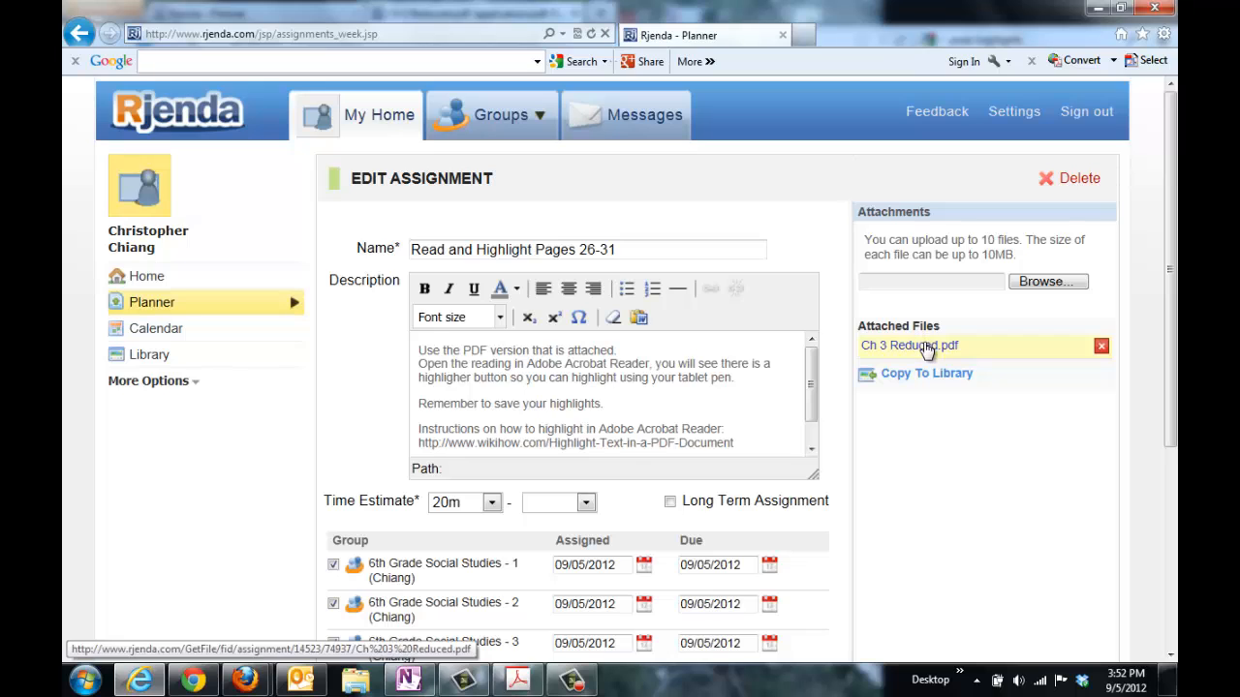
left_click(927, 349)
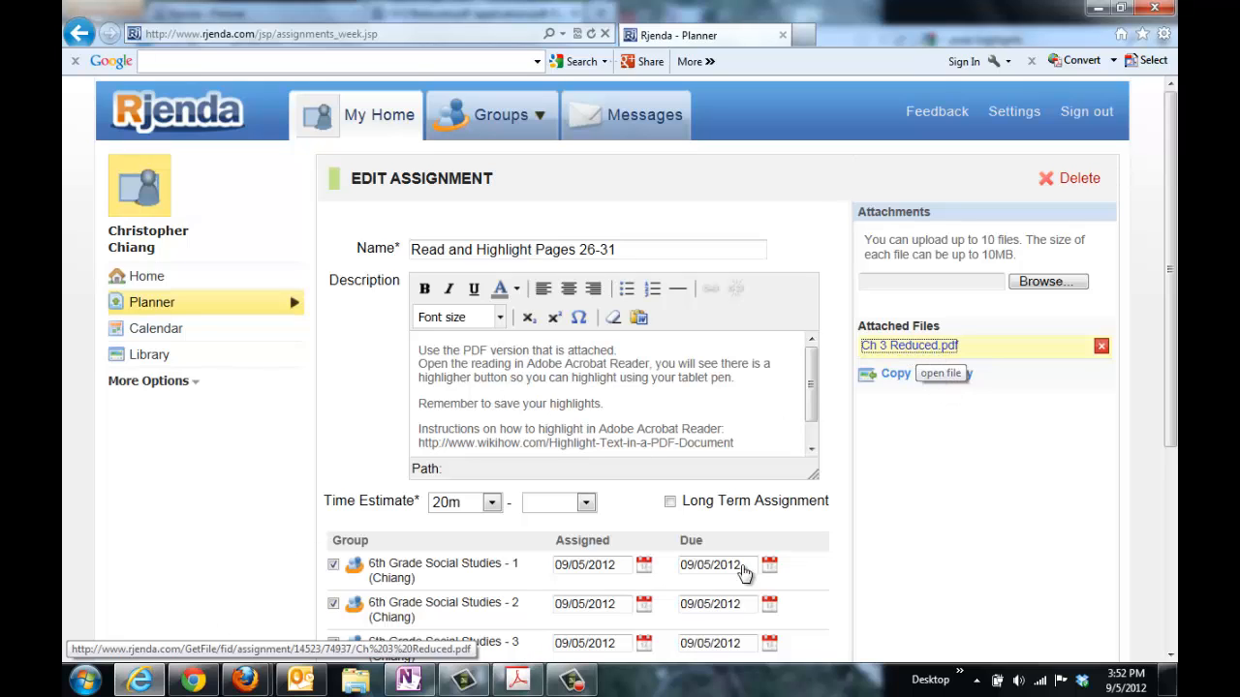
left_click(944, 346)
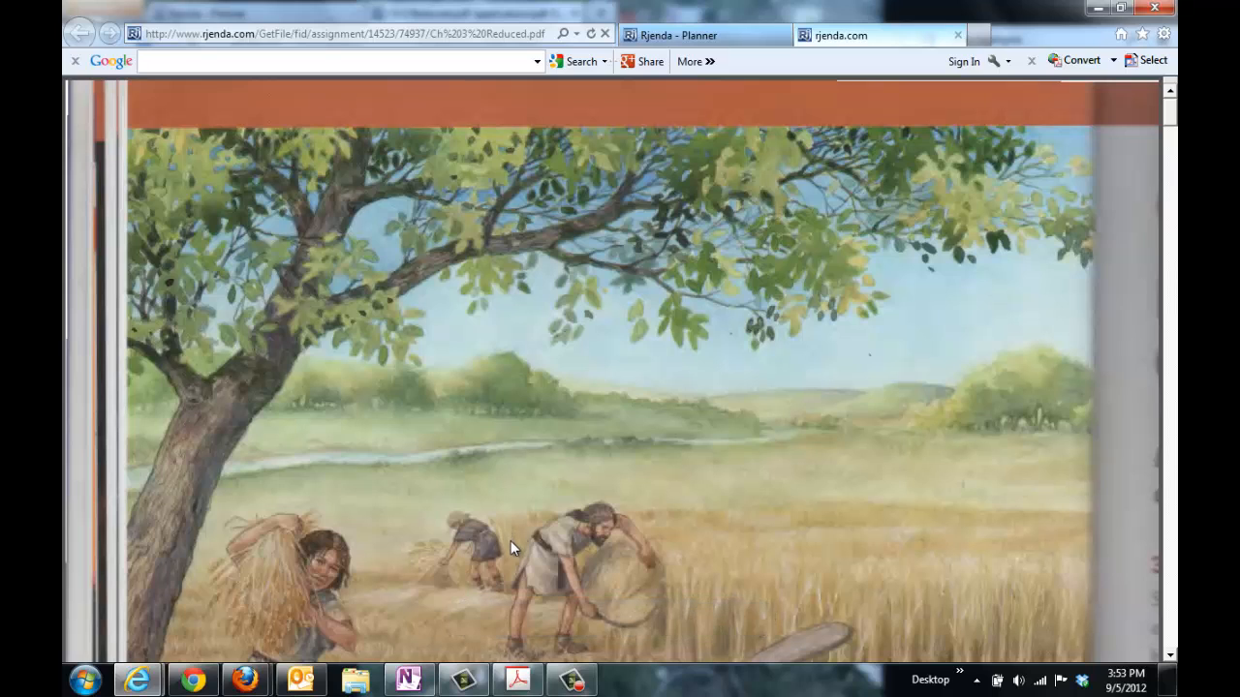
- Save a copy of the PDF from the browser viewer into the Social Studies folder in My Documents, overwriting the existing Ch 3 Reduced file
mouse_move(503, 594)
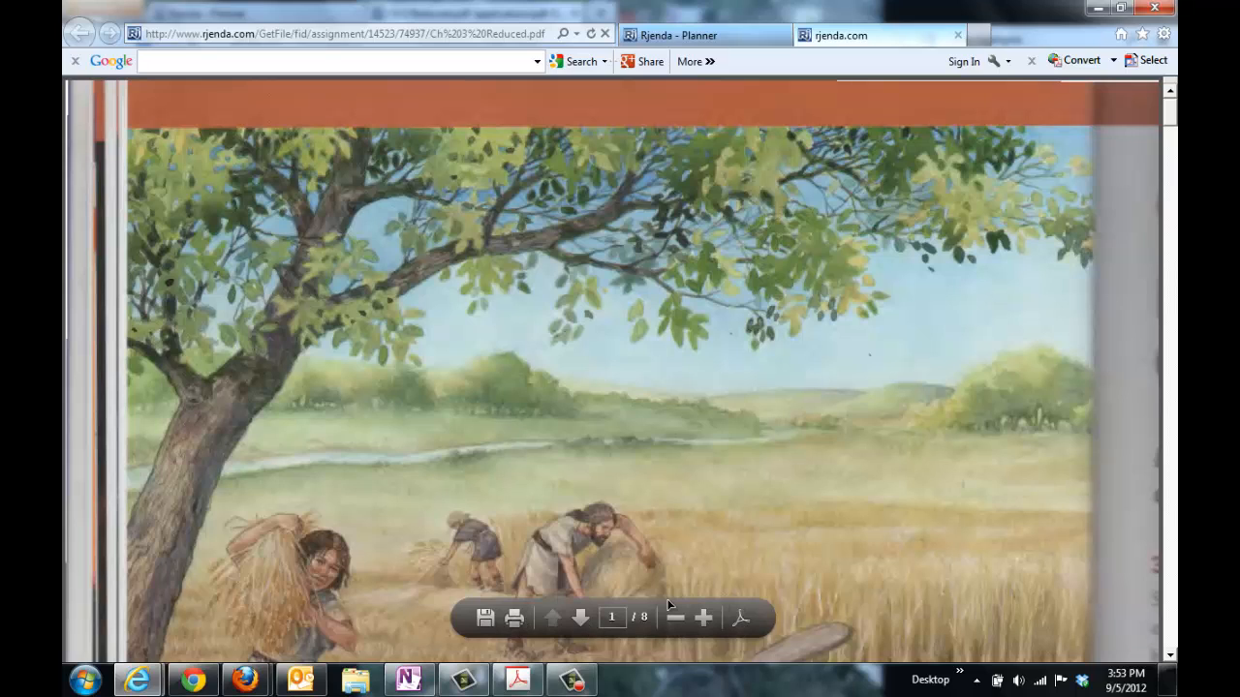
left_click(486, 620)
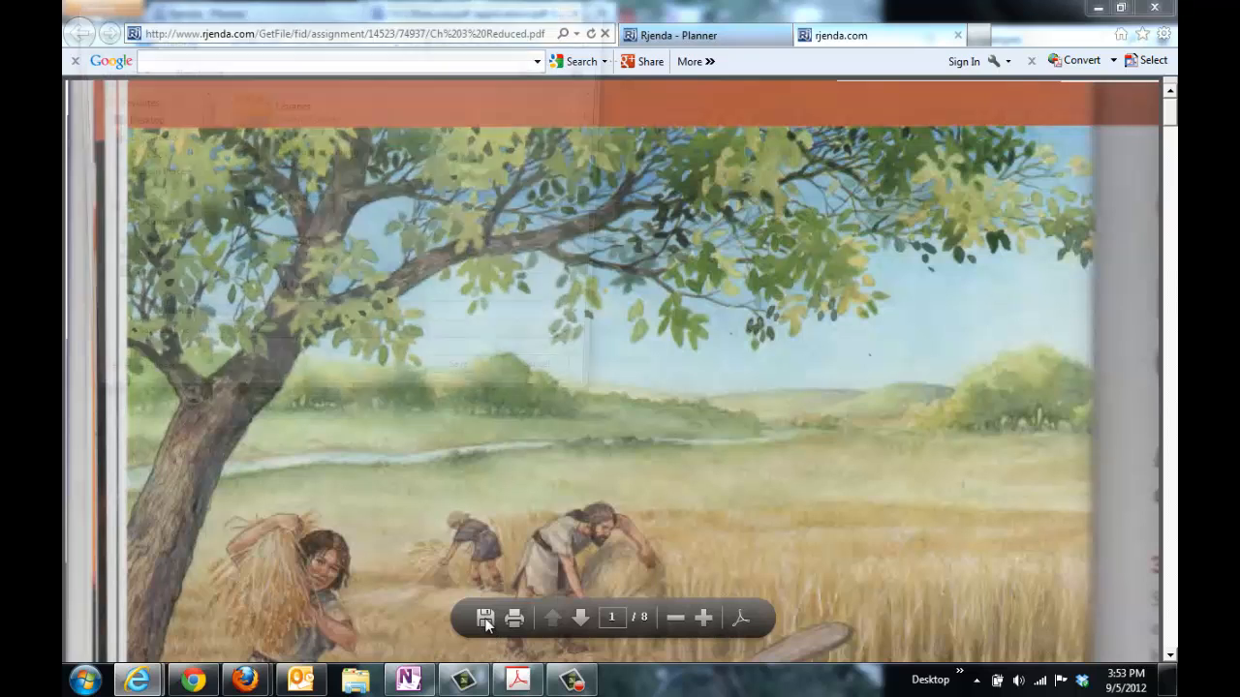
double_click(241, 162)
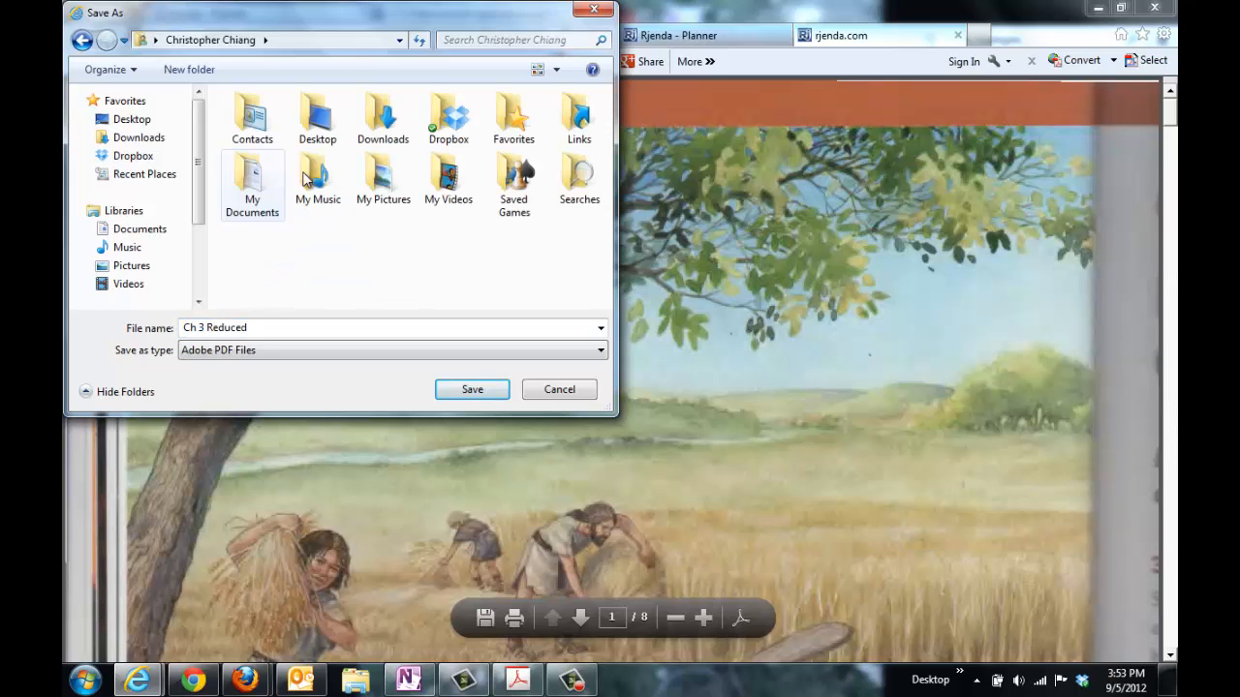
double_click(254, 184)
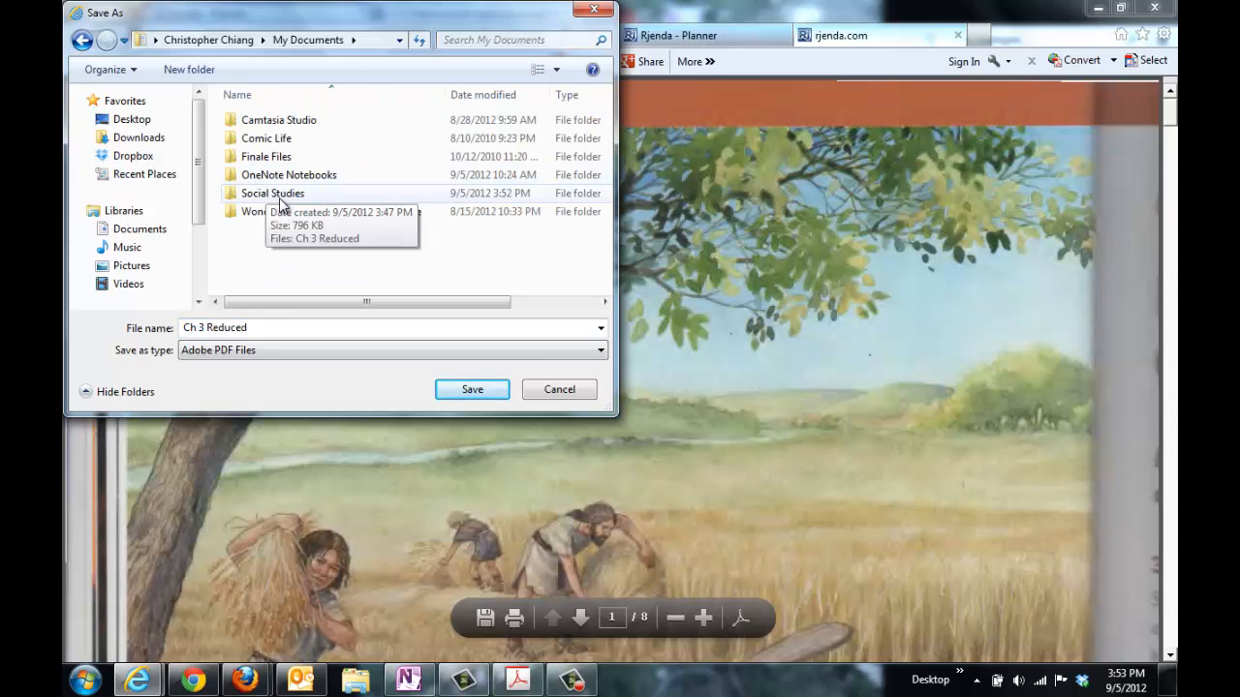
double_click(276, 194)
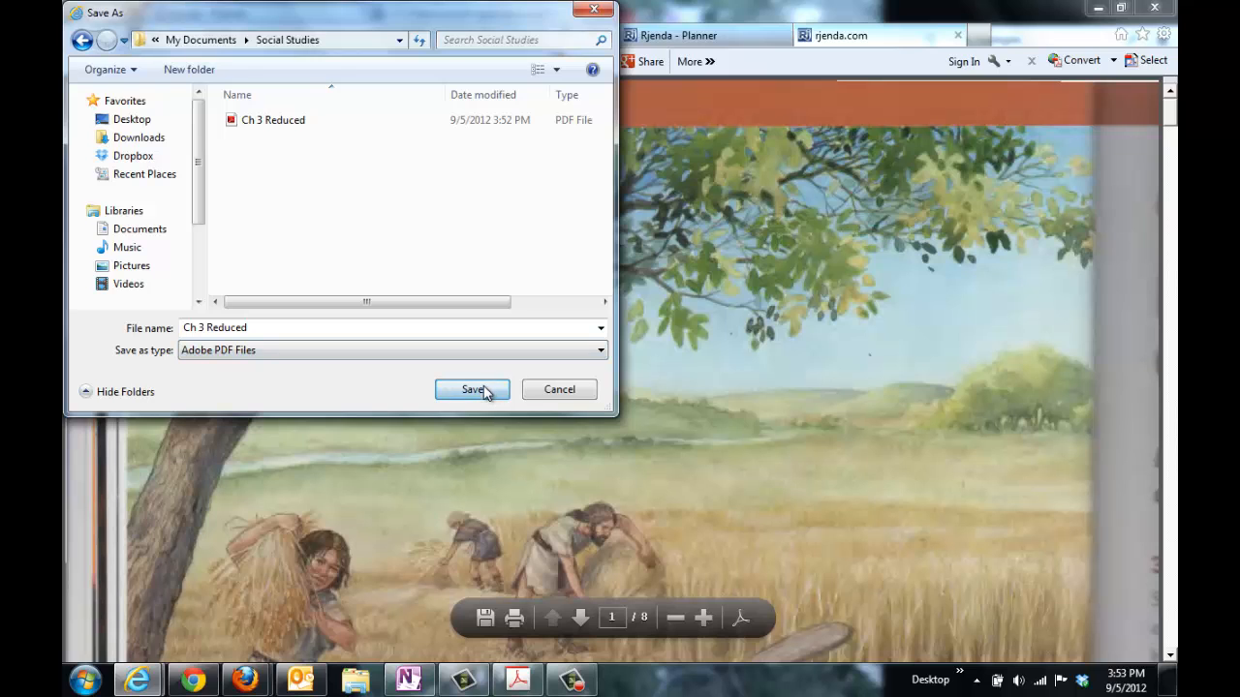
left_click(487, 391)
left_click(658, 339)
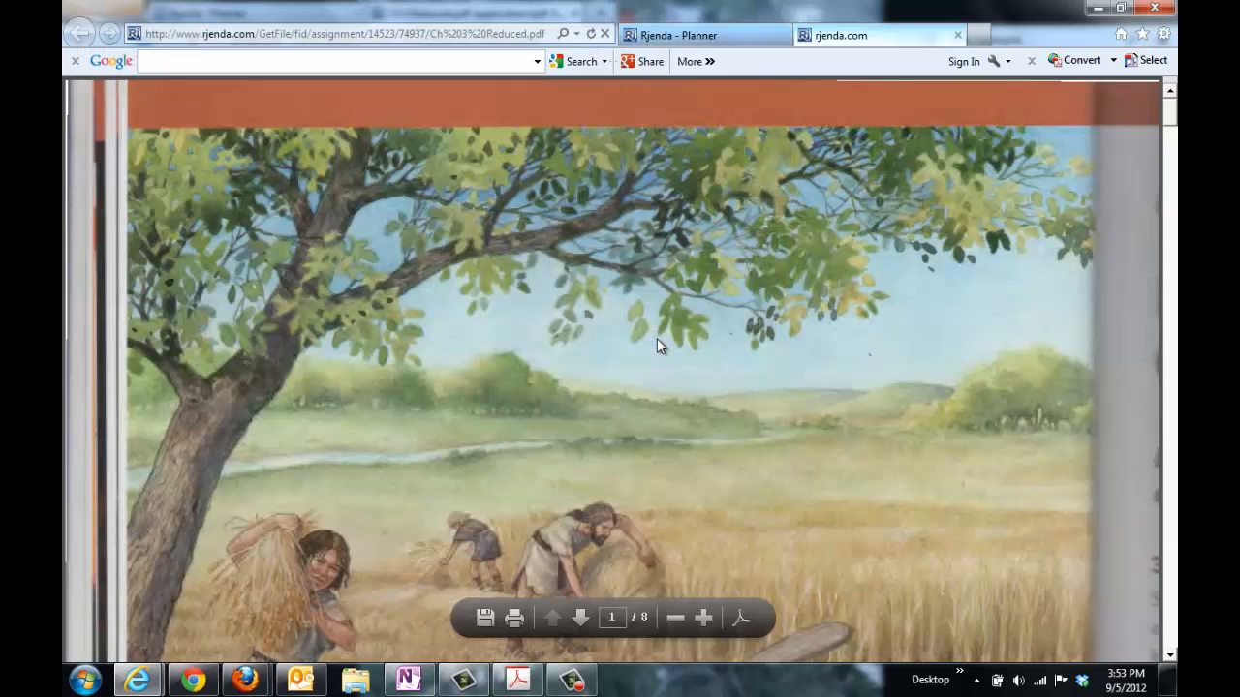
- Switch to Windows Explorer and open Ch 3 Reduced from the Social Studies folder in the Documents library with Adobe Reader
left_click(352, 680)
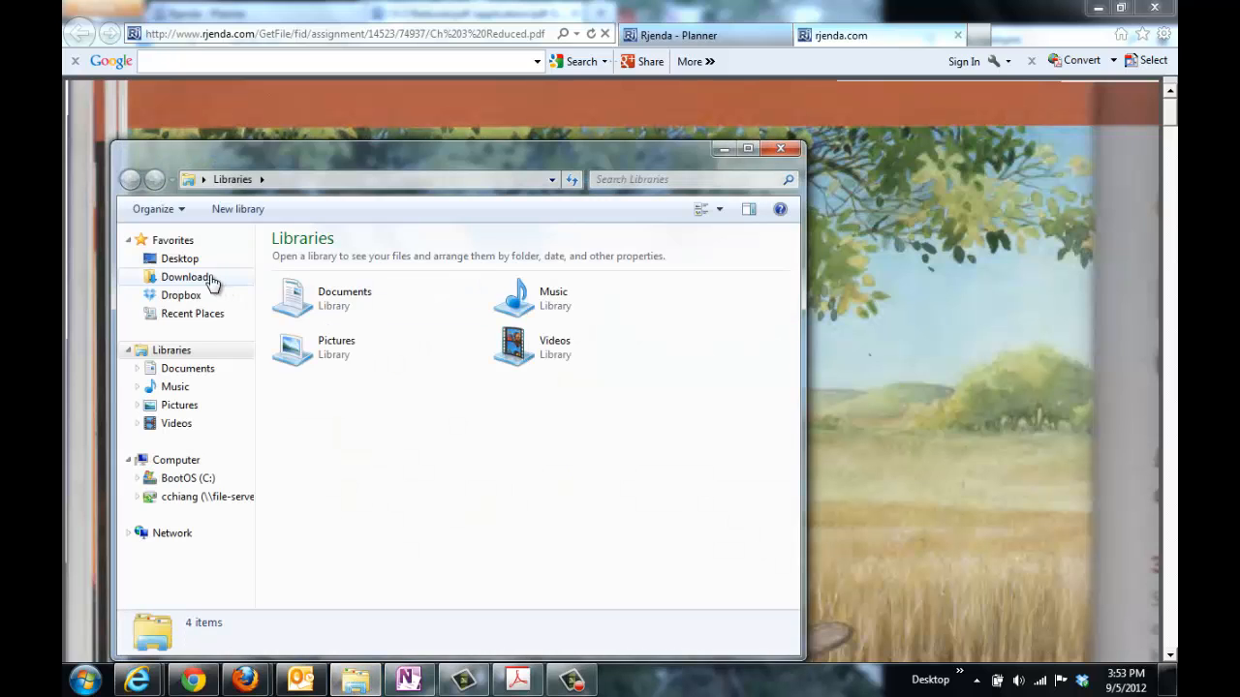
double_click(345, 304)
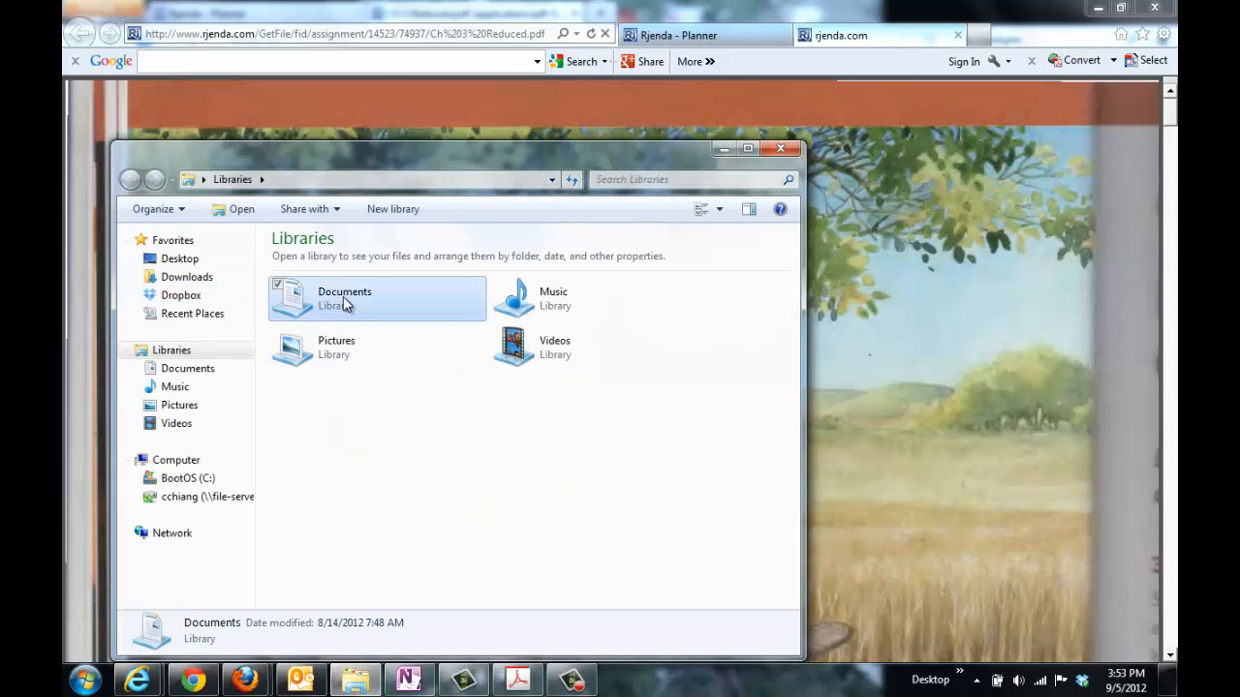
double_click(351, 308)
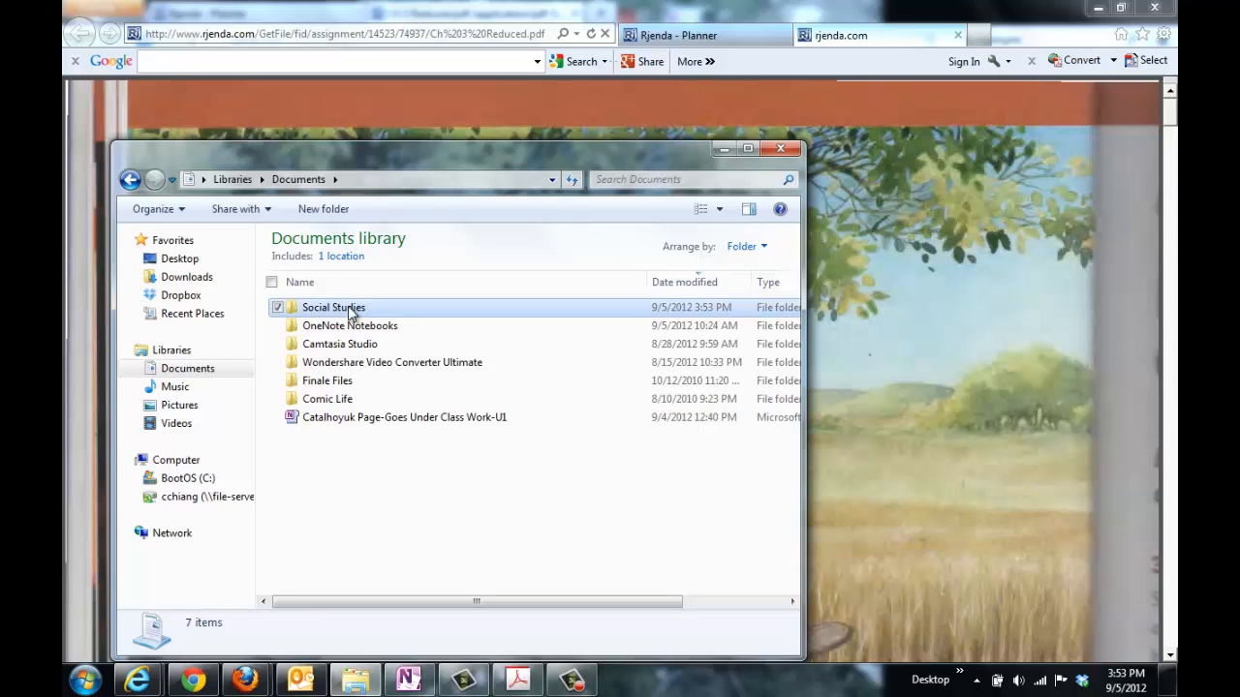
double_click(352, 309)
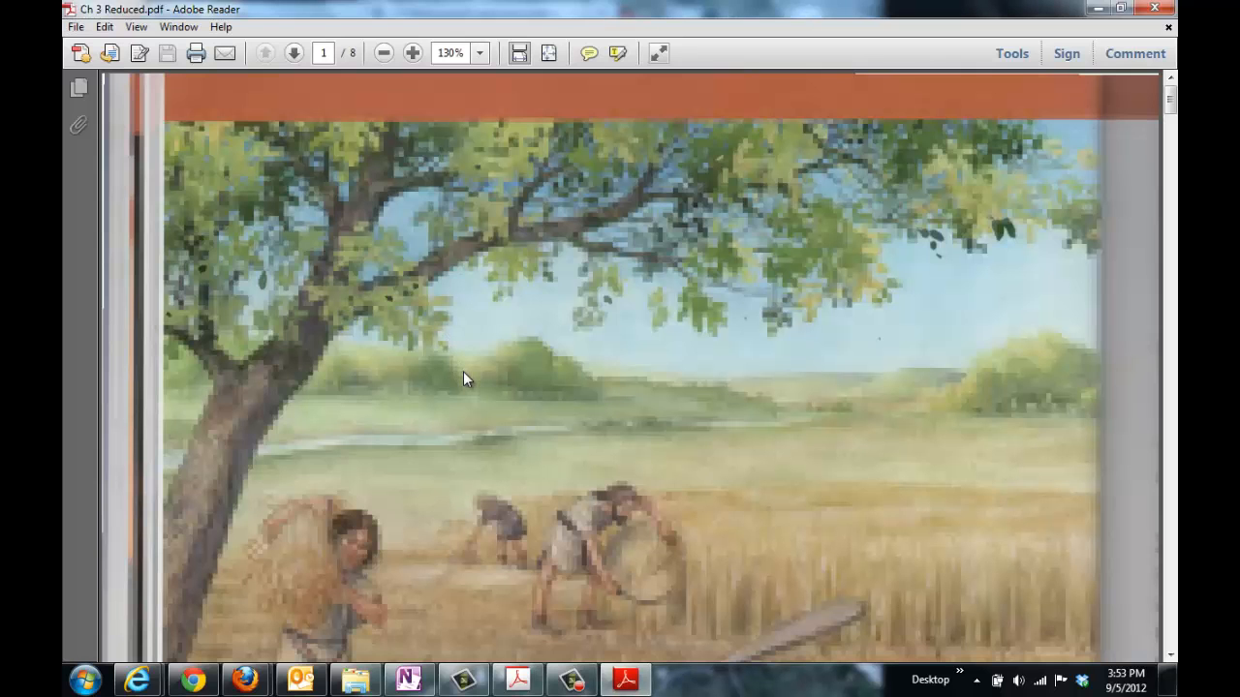
- In section 3.1 on page 2, highlight "have identified" through "early modern" and "early people learned" through "toward the end"
scroll(463, 371, "up", 3, "ctrl")
scroll(464, 376, "down", 10)
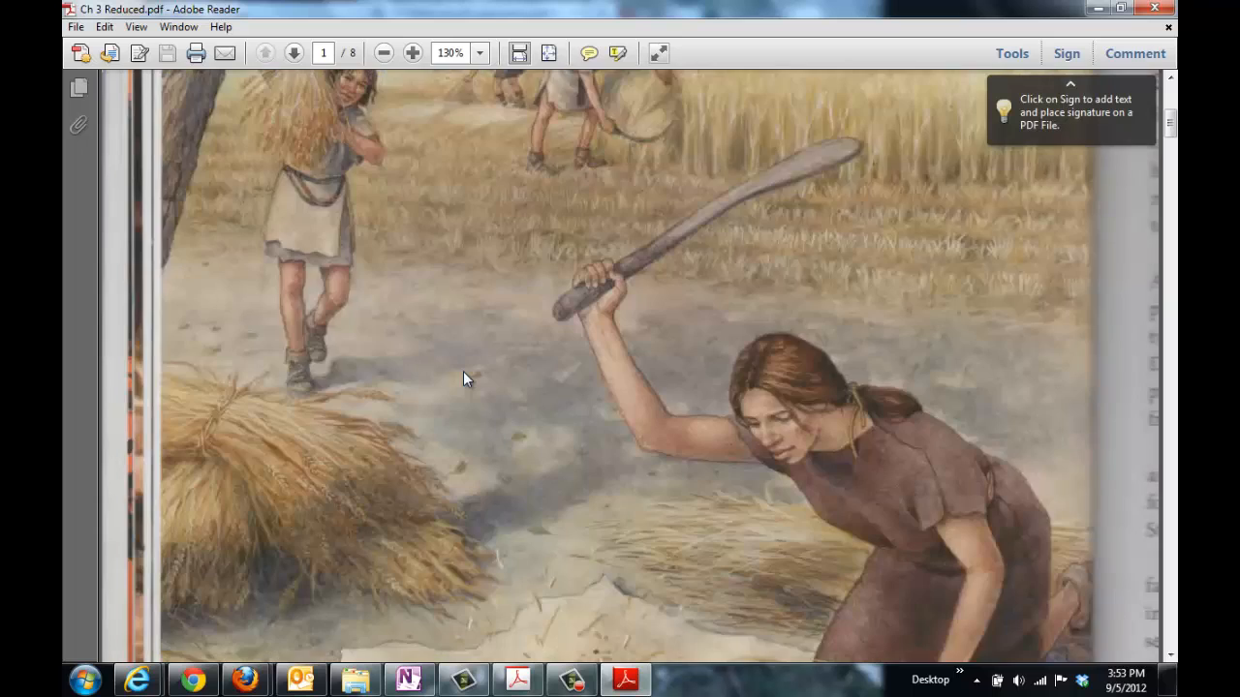
scroll(463, 371, "down", 5)
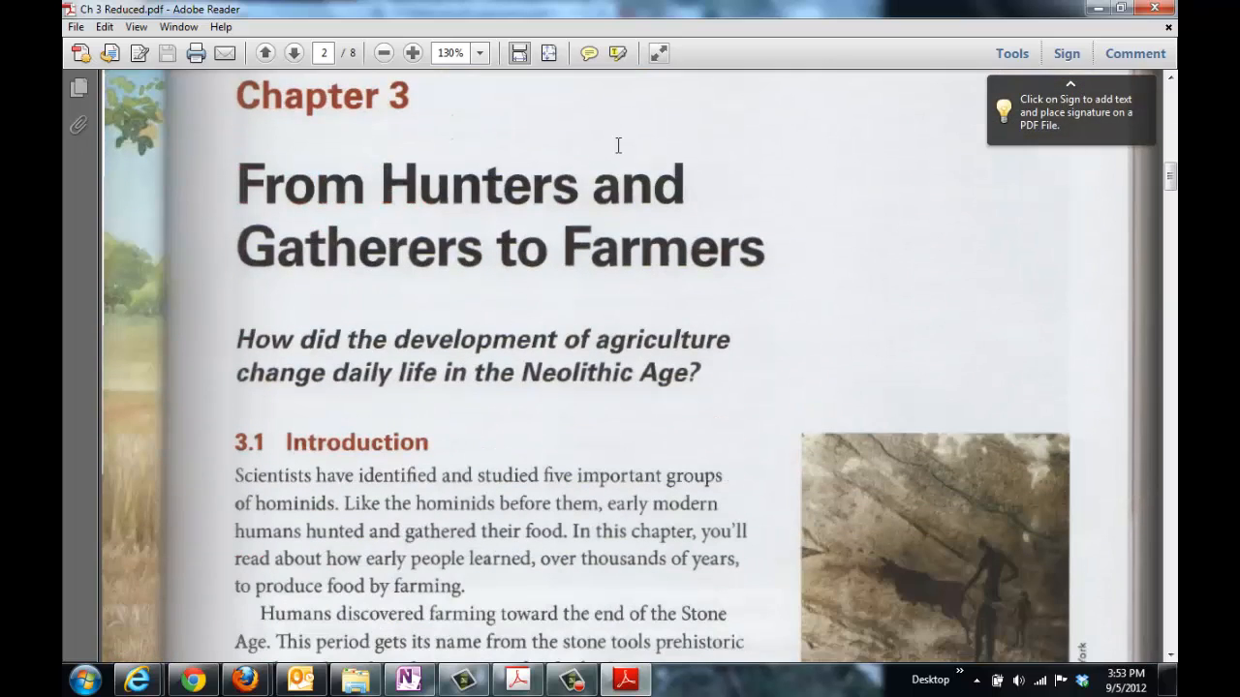
scroll(468, 440, "down", 1)
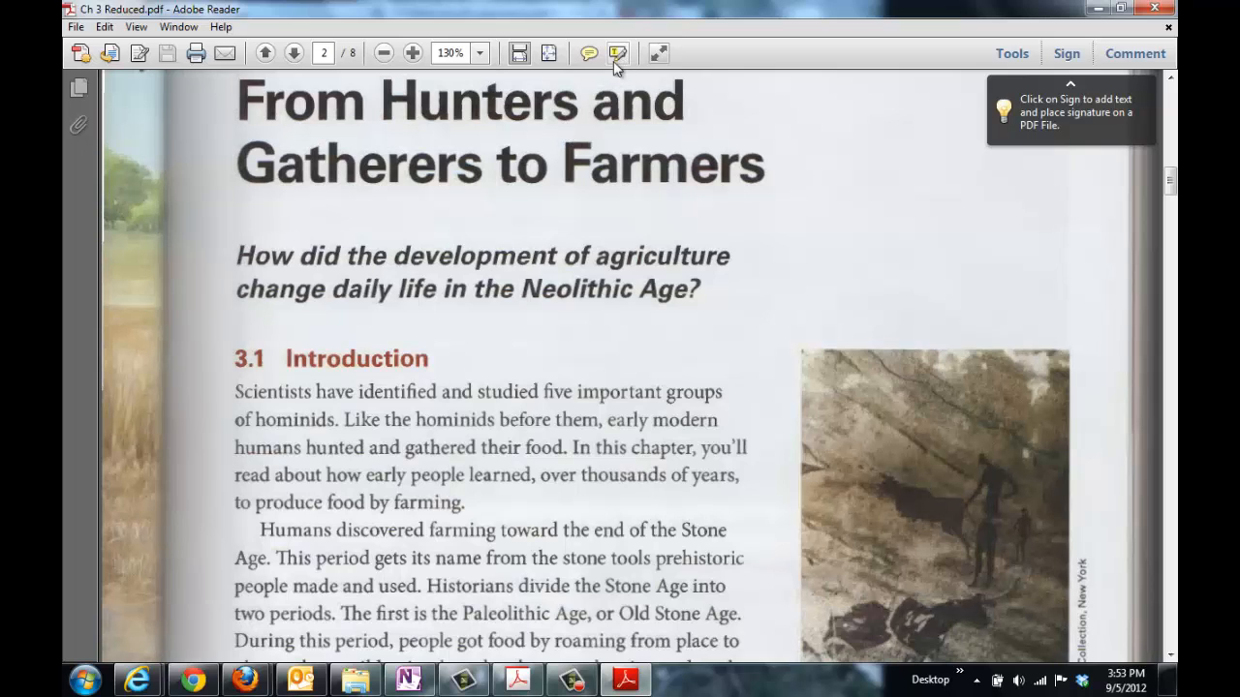
left_click_drag(349, 392, 669, 407)
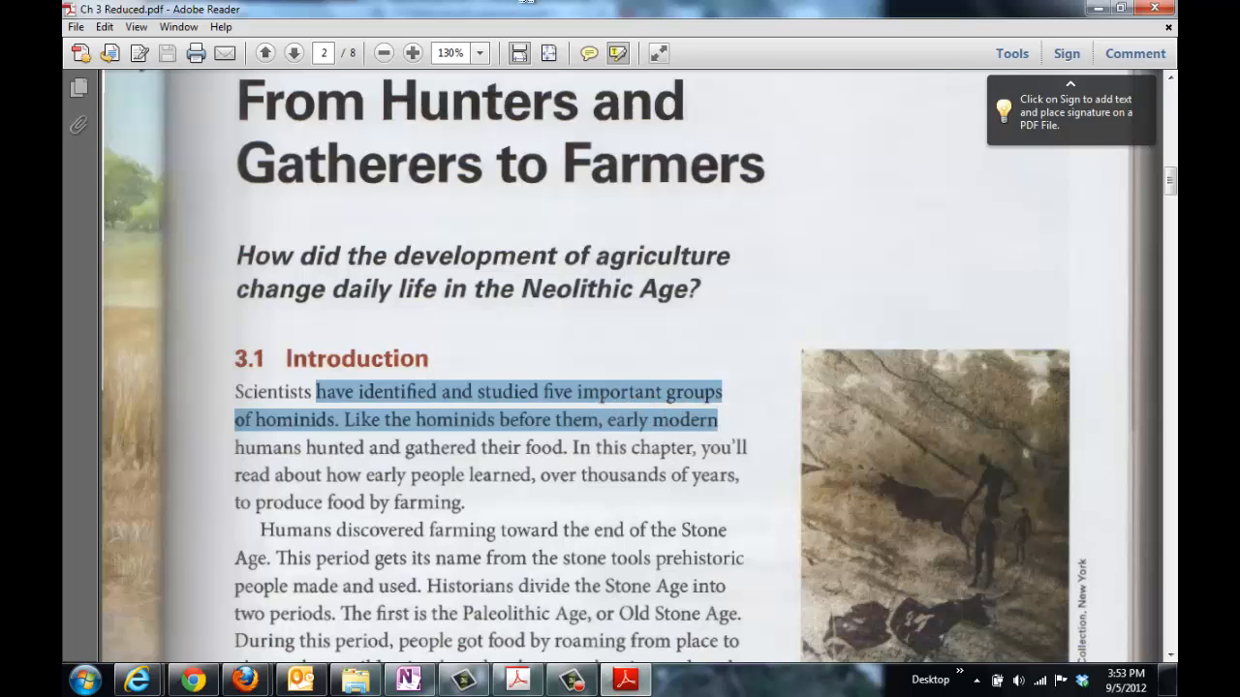
left_click(616, 54)
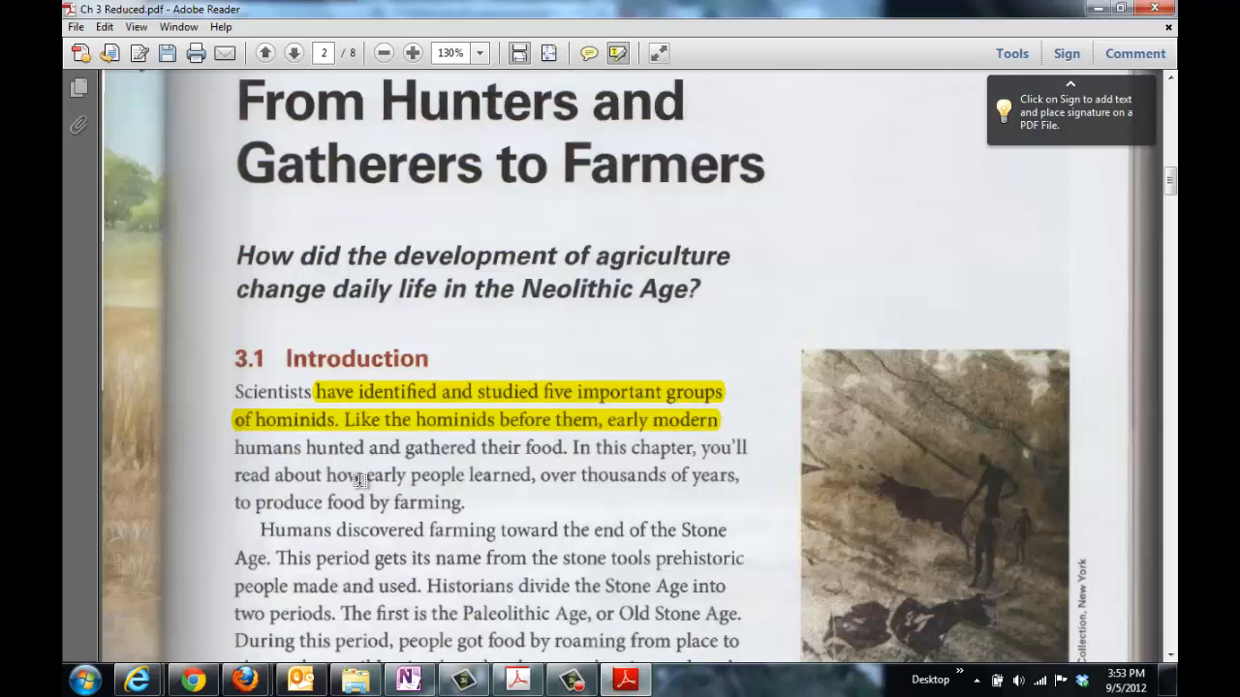
left_click_drag(362, 475, 624, 531)
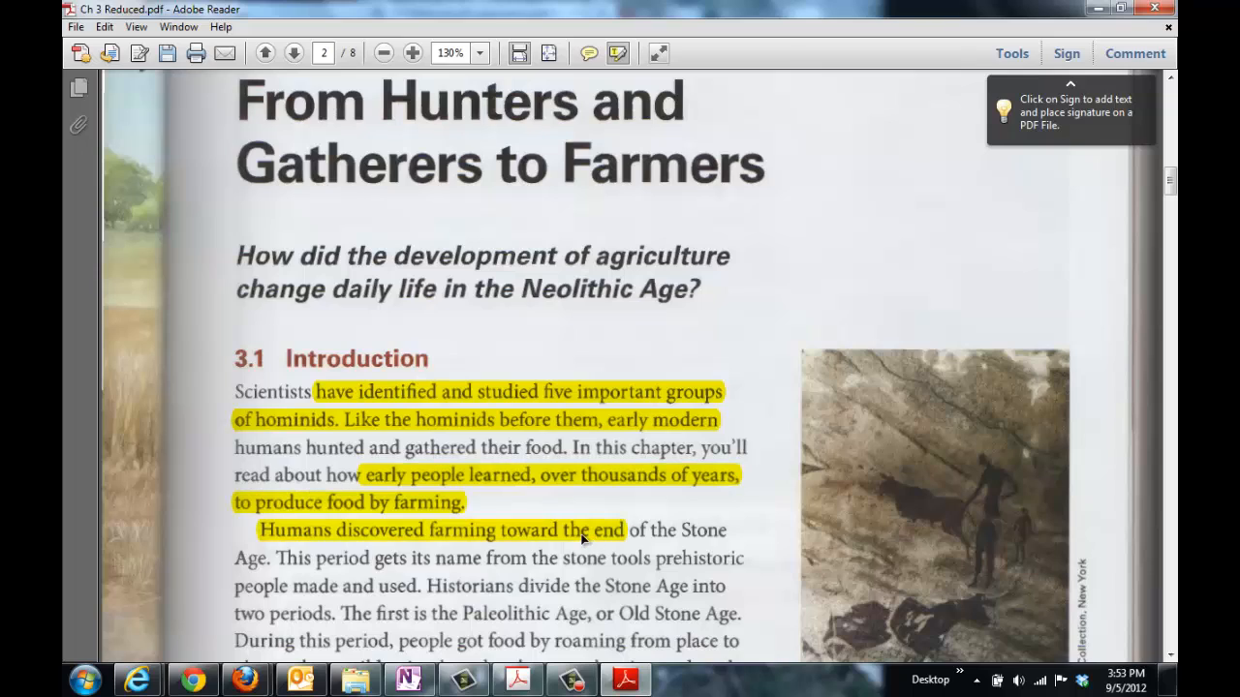
- Delete the highlight running from "have identified" to "early modern" in the section 3.1 introduction
left_click(487, 419)
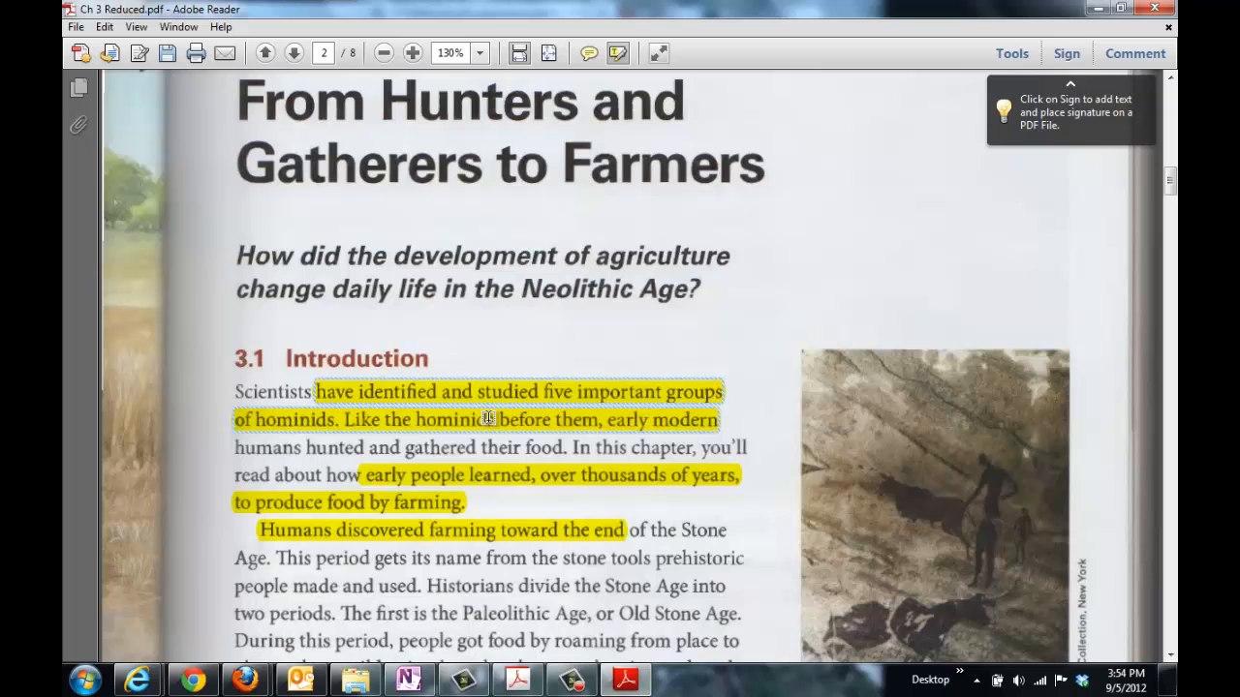
right_click(488, 420)
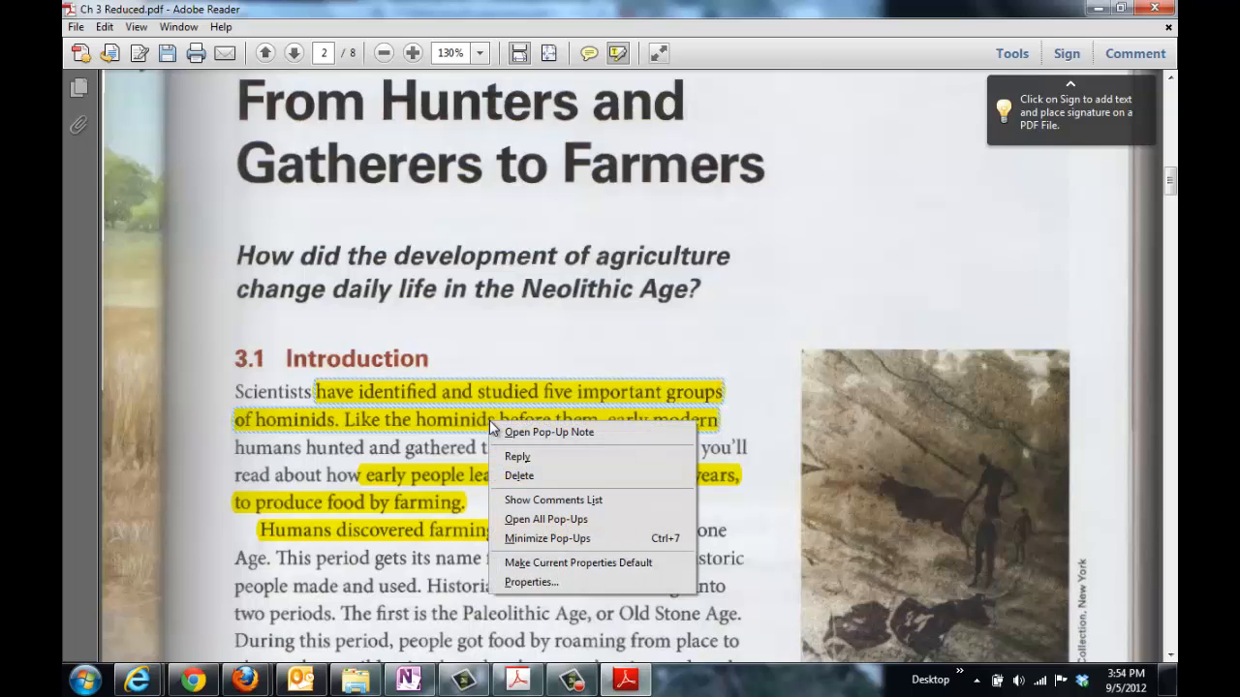
left_click(526, 476)
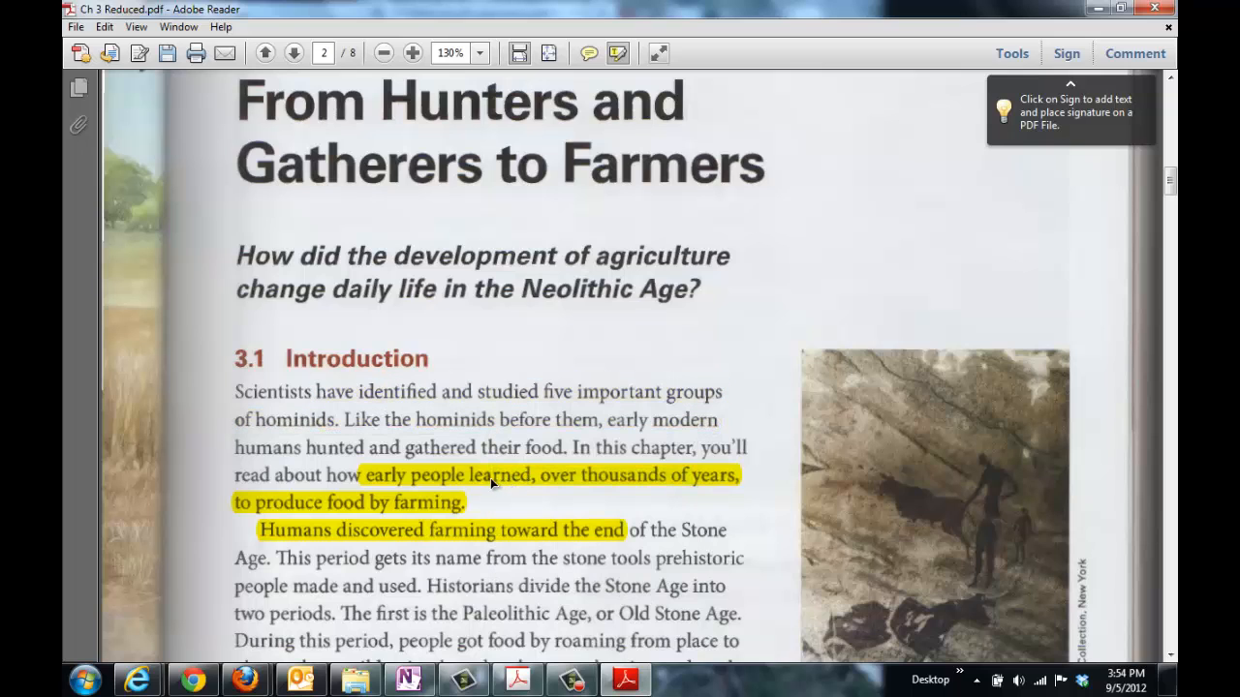
- Delete the highlight running from "early people learned" to "toward the end" in section 3.1
left_click(438, 477)
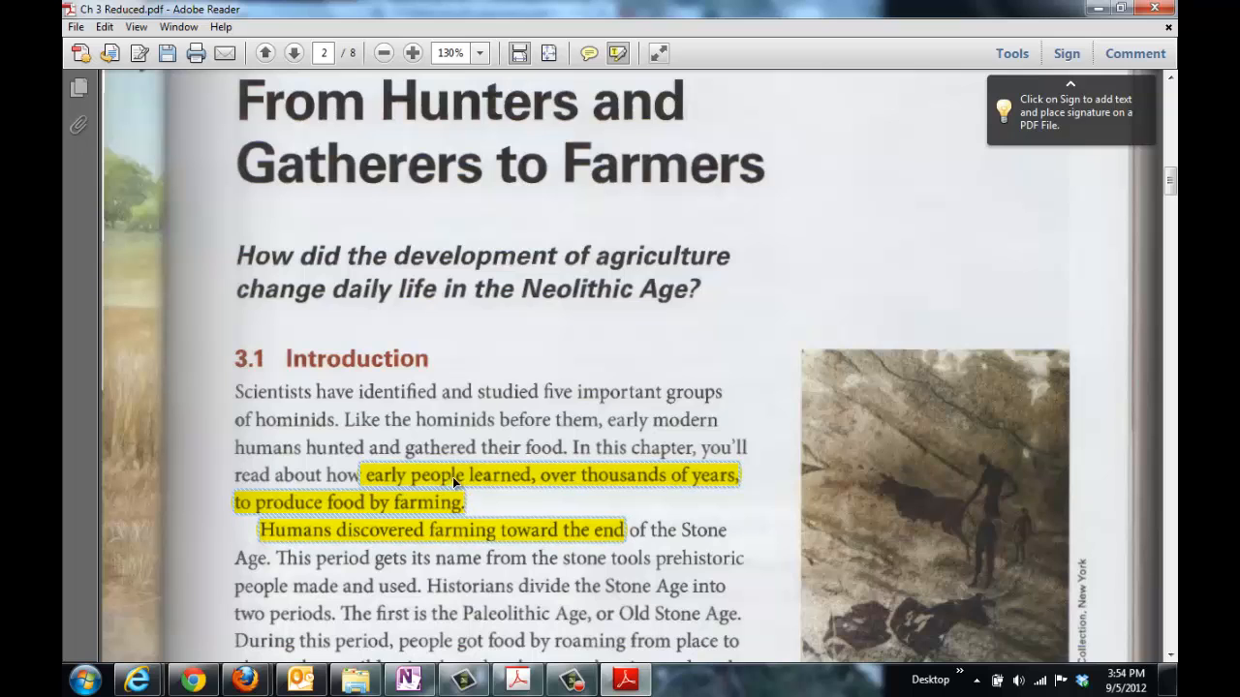
right_click(452, 477)
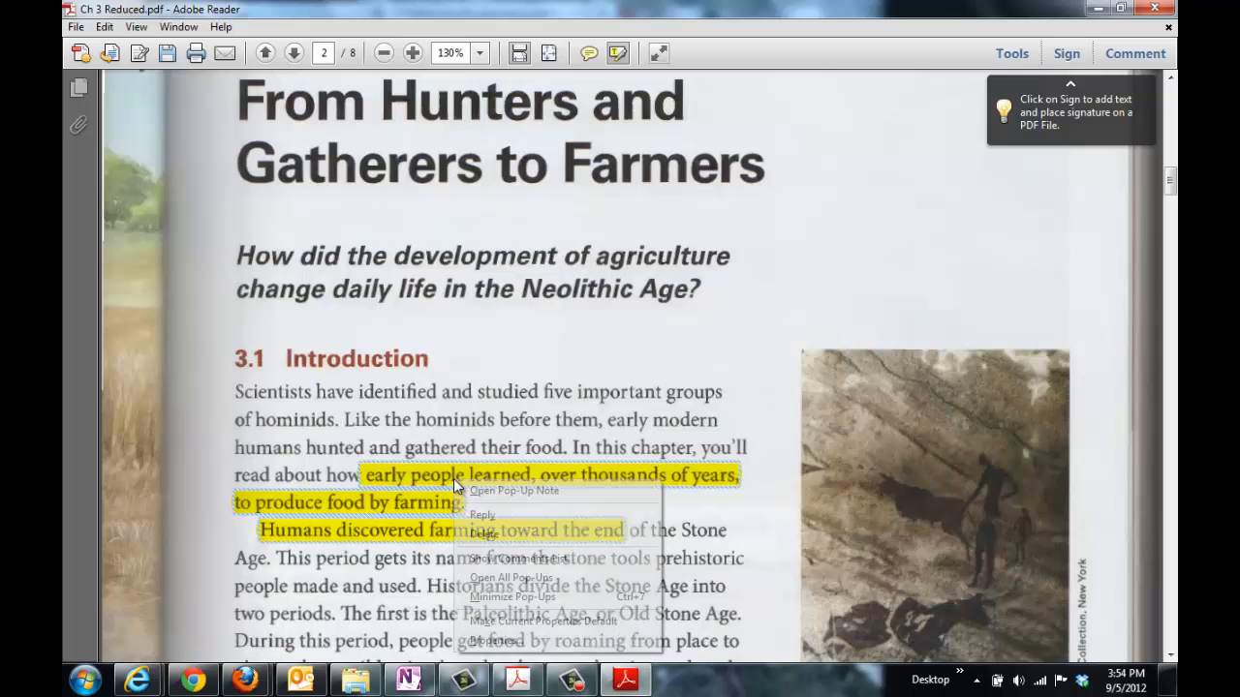
left_click(485, 535)
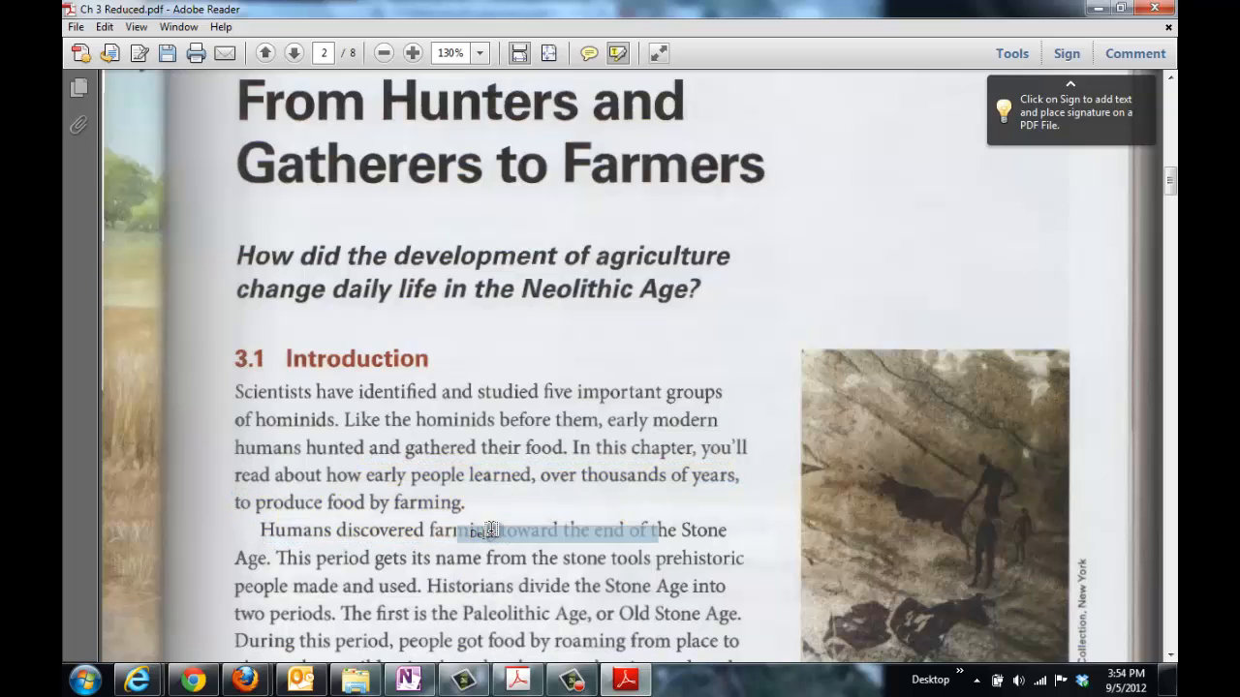
- Add a sticky note reading "Hello" to the section 3.1 introduction and move it beside "Neolithic Age?" in the question above
left_click(589, 54)
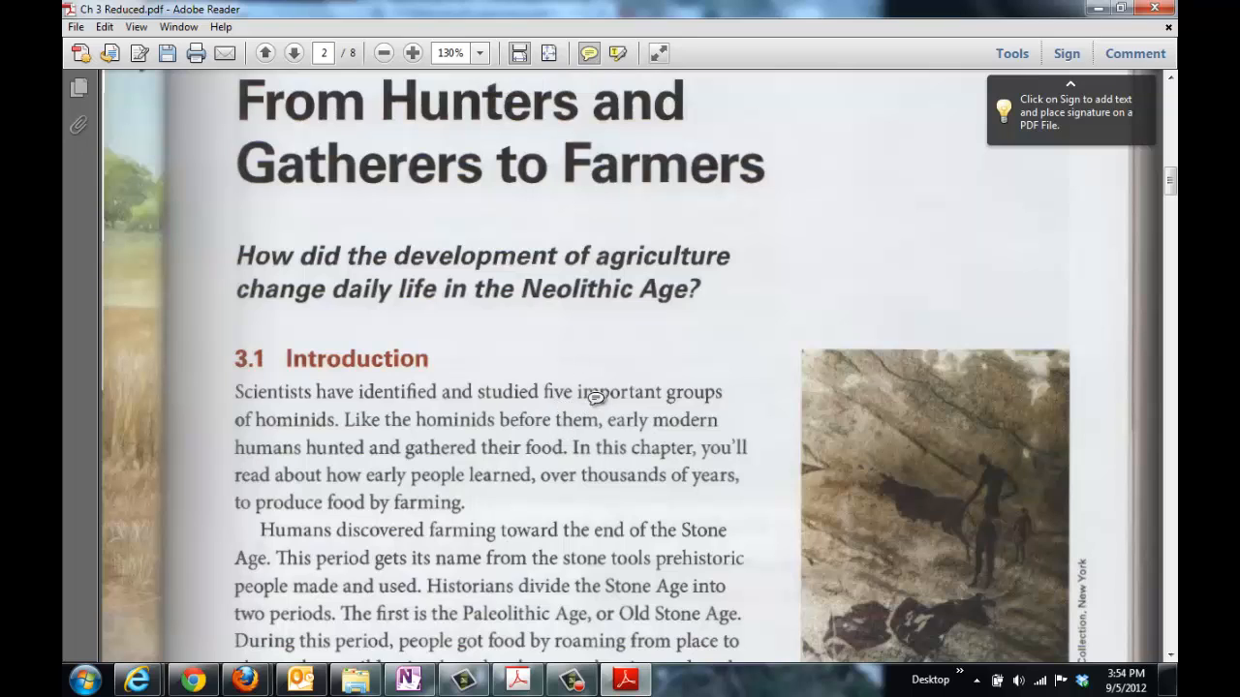
right_click(587, 345)
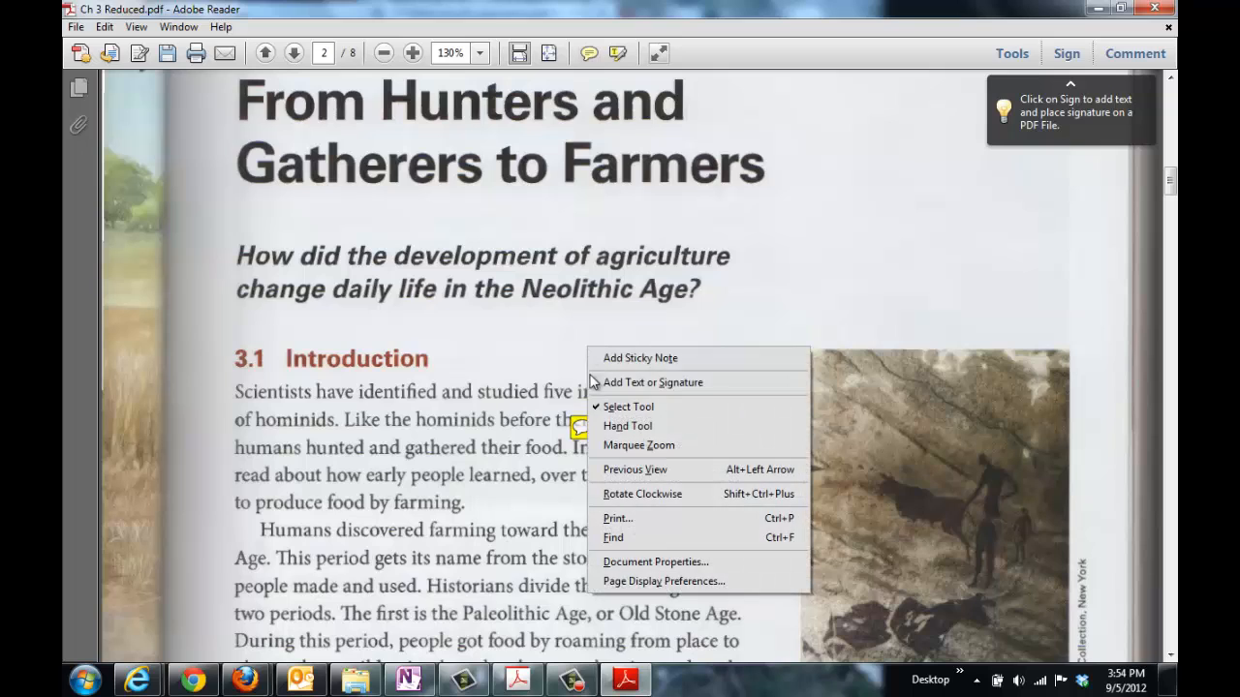
left_click(578, 429)
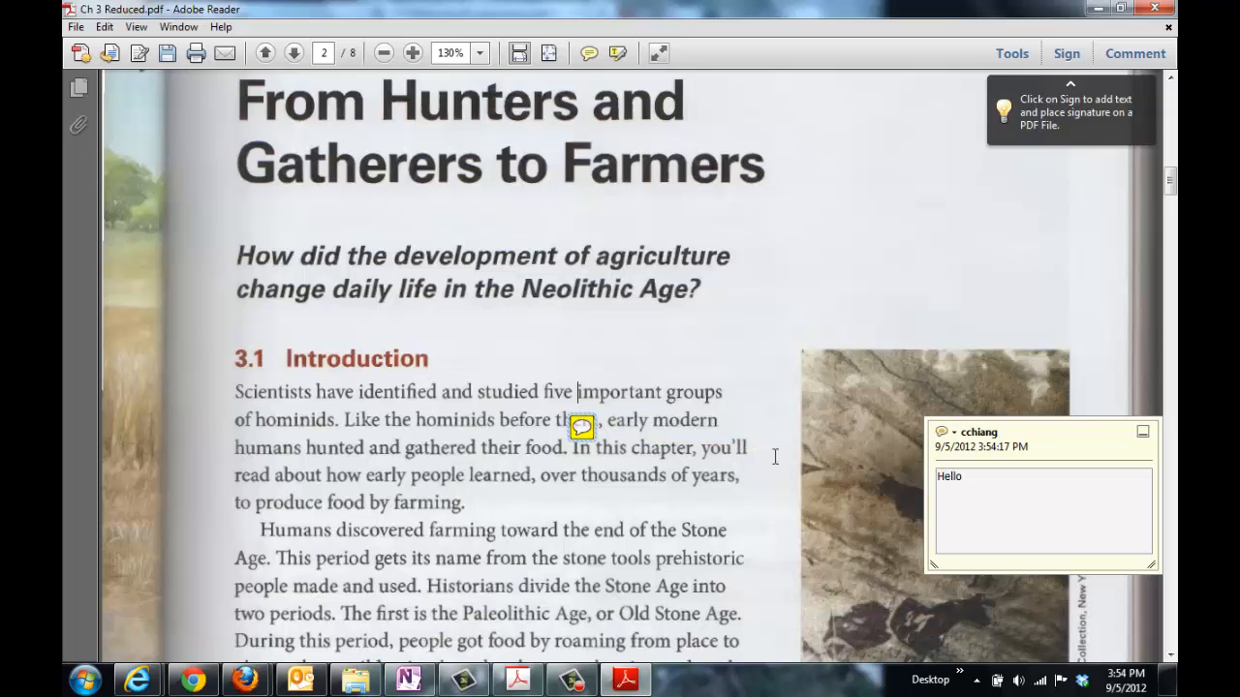
left_click(577, 437)
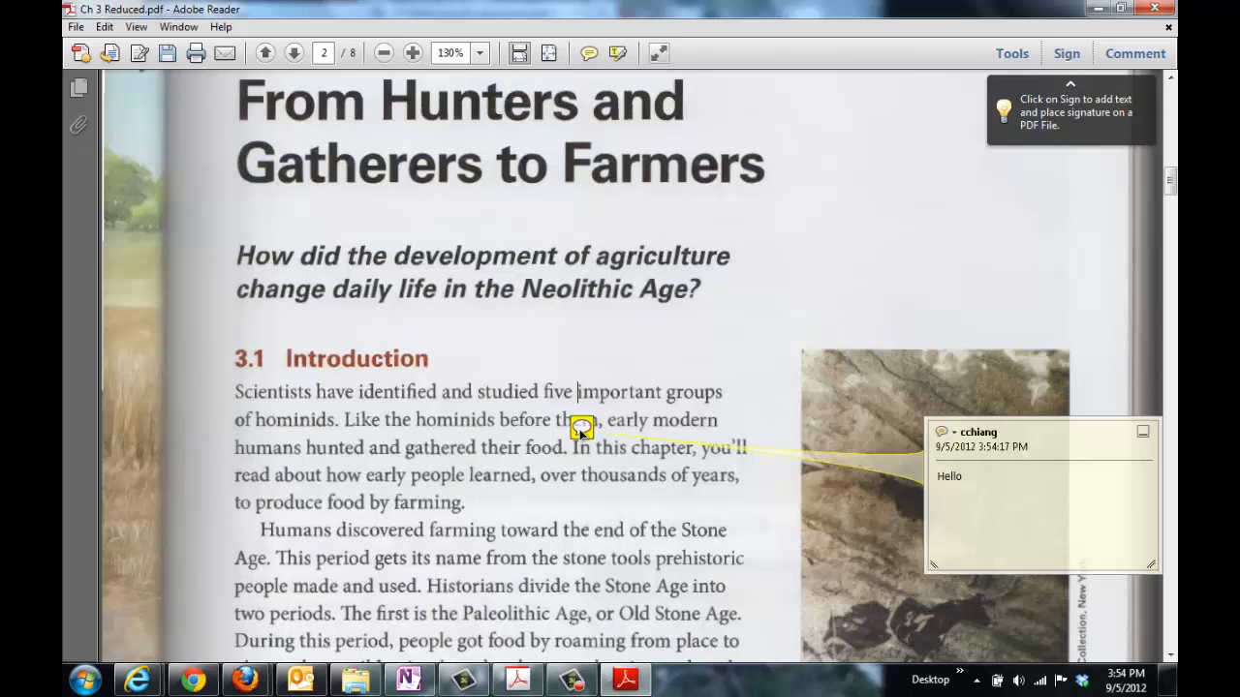
left_click_drag(584, 433, 713, 286)
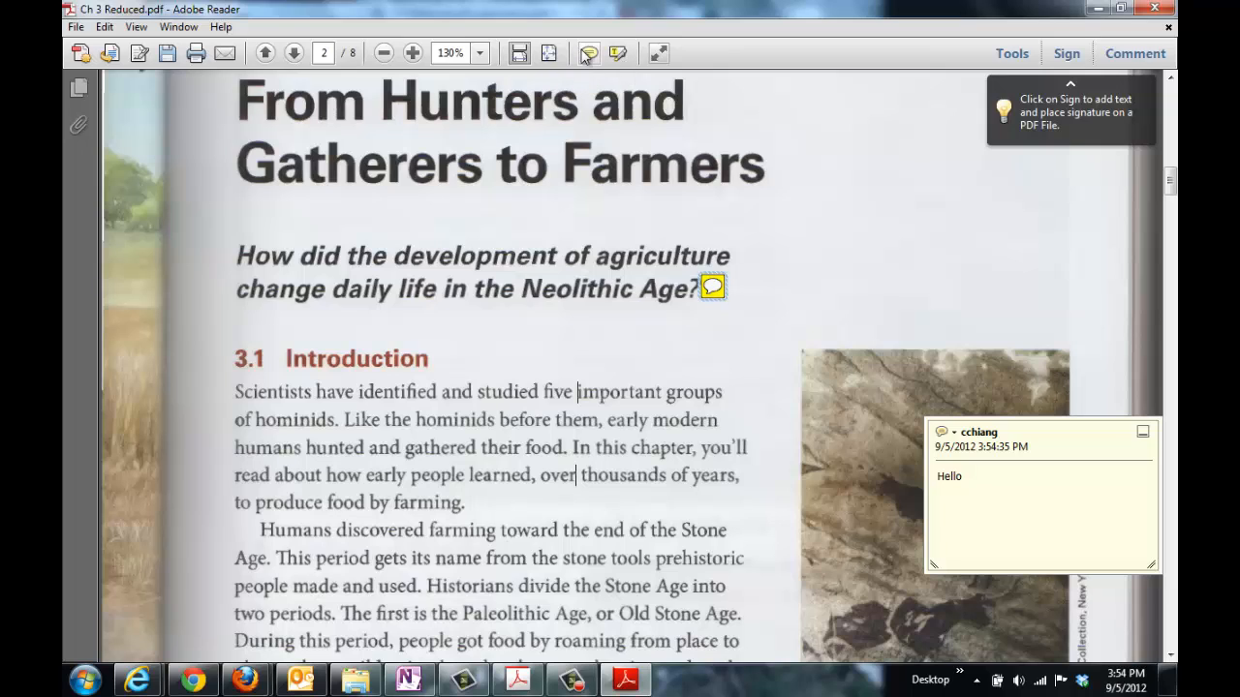
- Save the annotated PDF as Ch 3 Reduced in the Social Studies folder, replacing the existing file
left_click(78, 30)
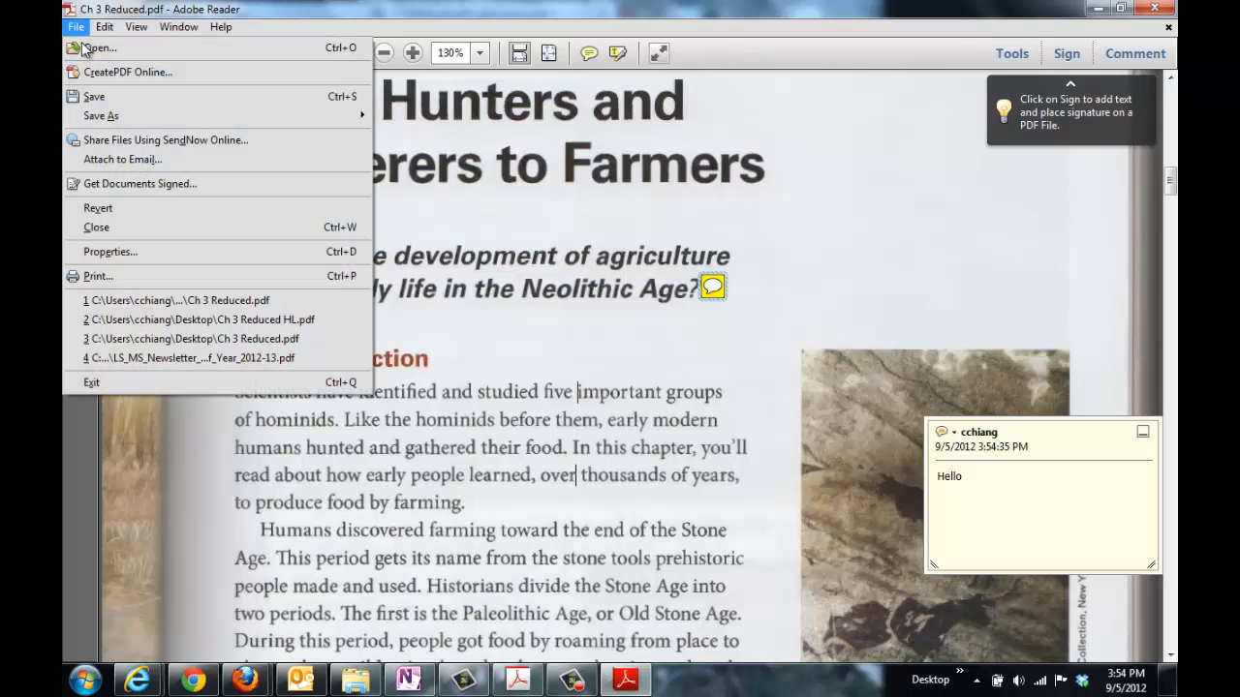
left_click(95, 97)
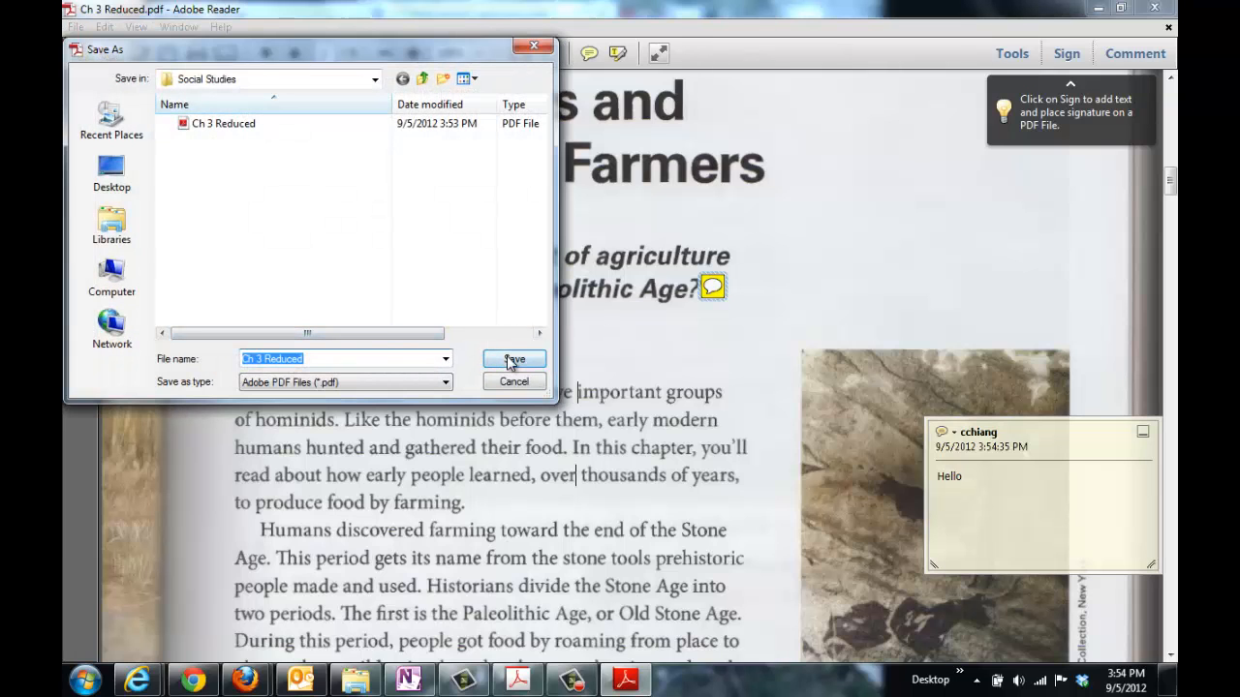
left_click(512, 360)
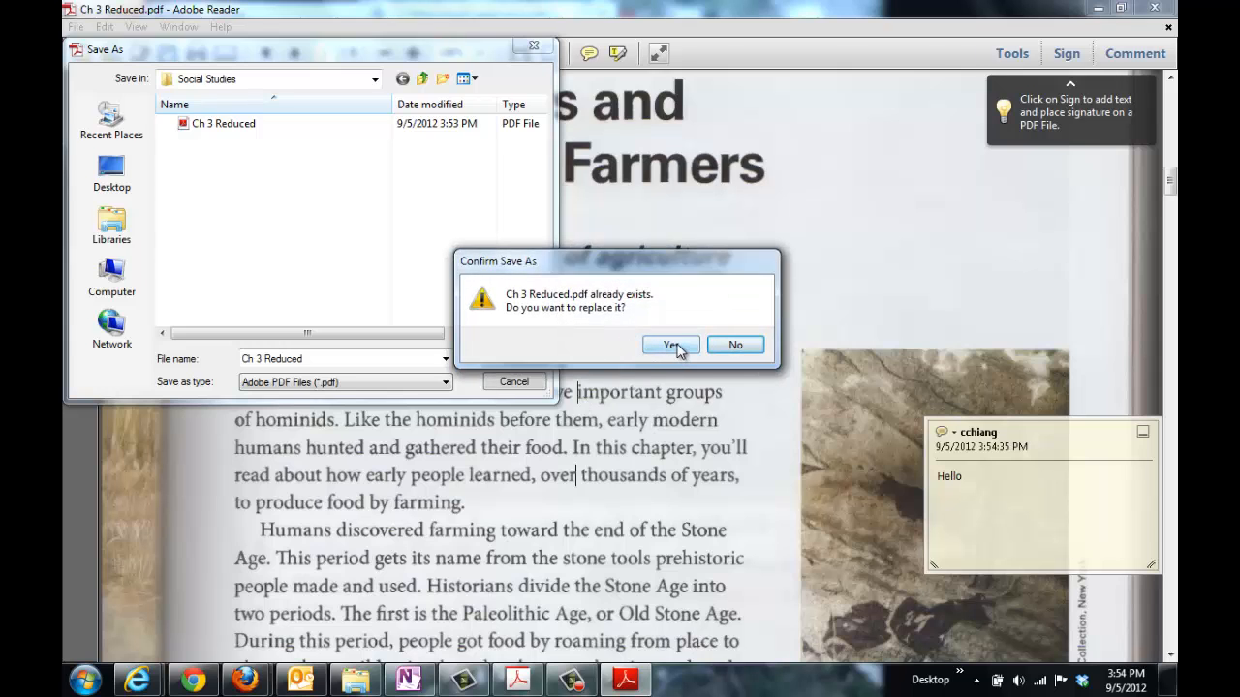
left_click(668, 346)
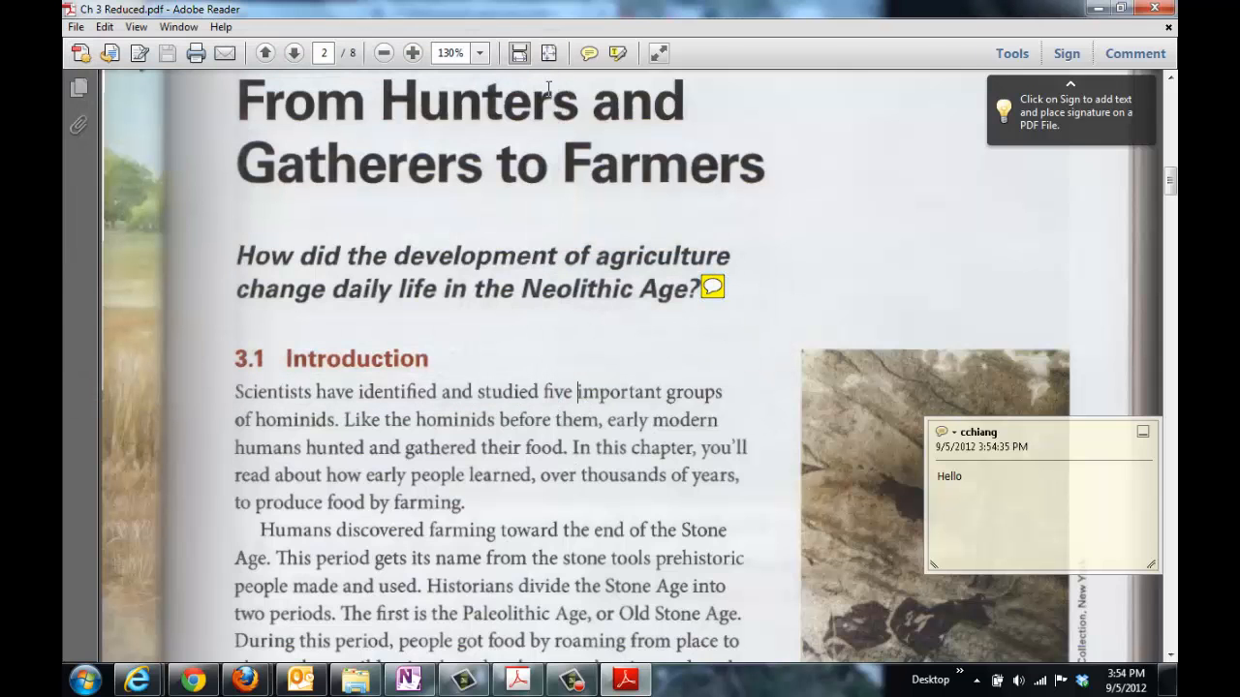
- Highlight page 2 from the title "From Hunters and Gatherers to Farmers" through "of hominids." and save the PDF
left_click_drag(345, 419, 606, 441)
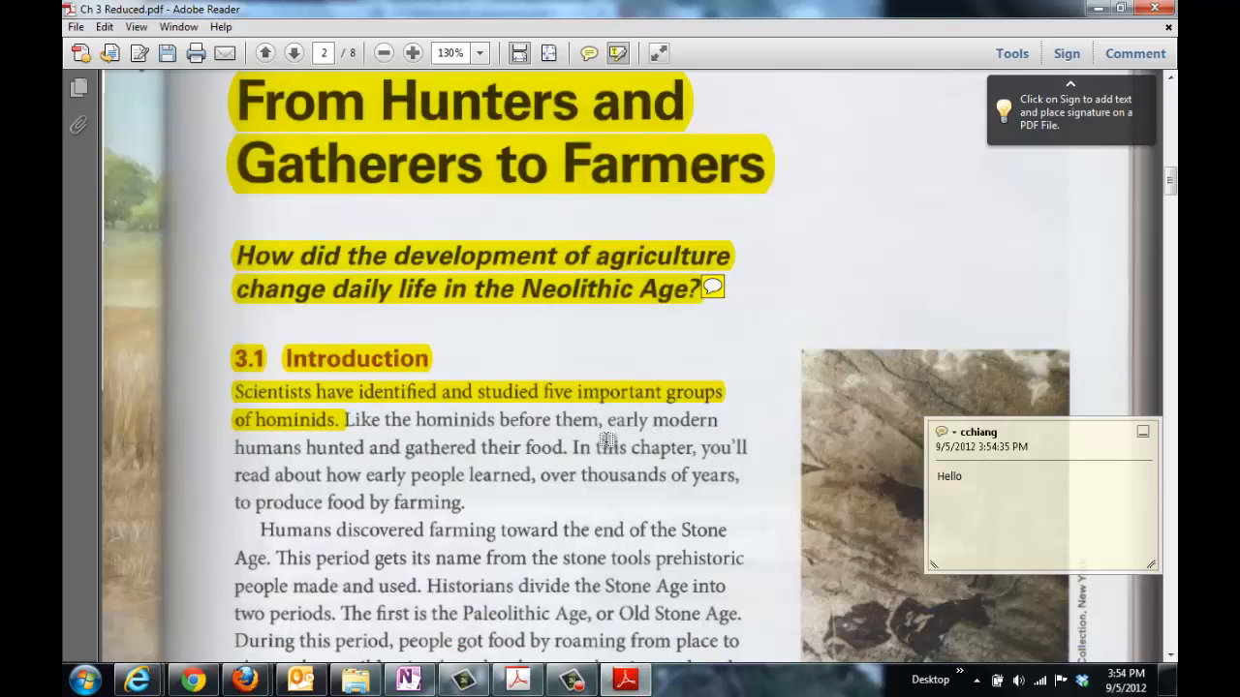
left_click(76, 26)
left_click(102, 97)
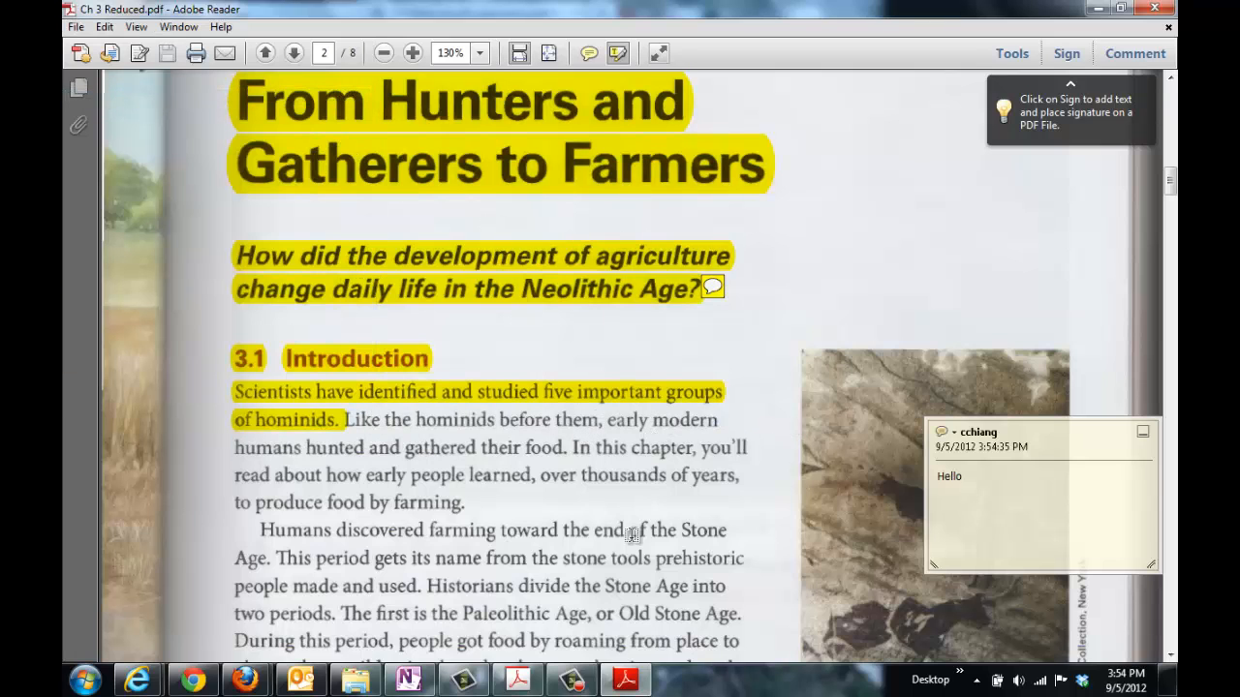